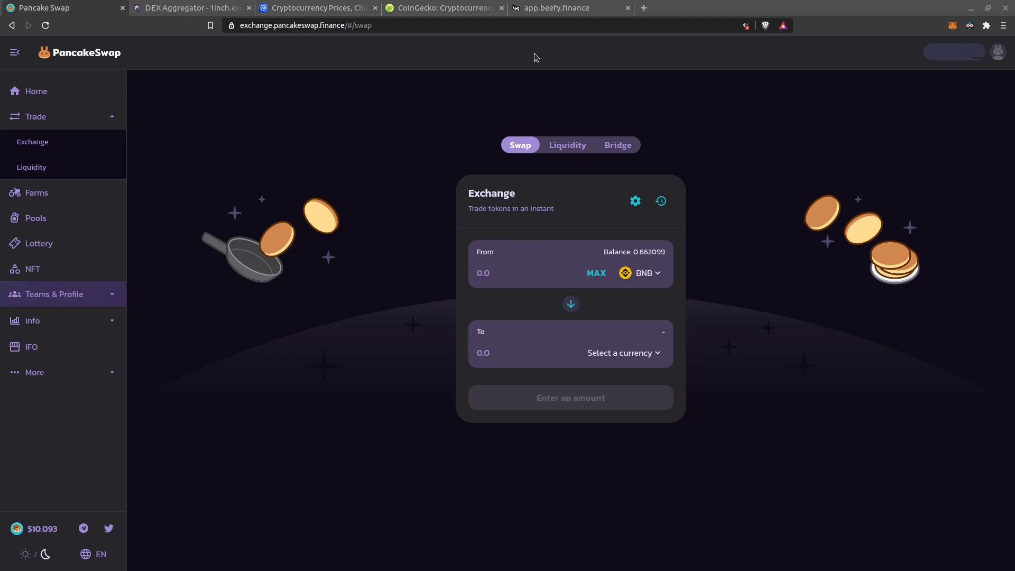
- Switch to beefy.finance and look through the vault list down to the RAMEN-BUSD LP vault
click(552, 8)
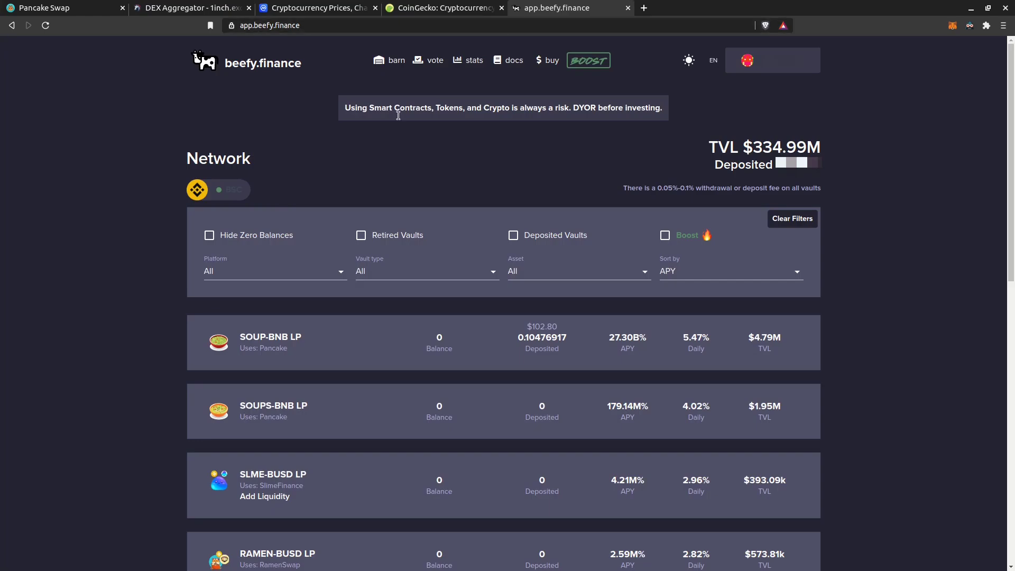
scroll(205, 390, down, 1)
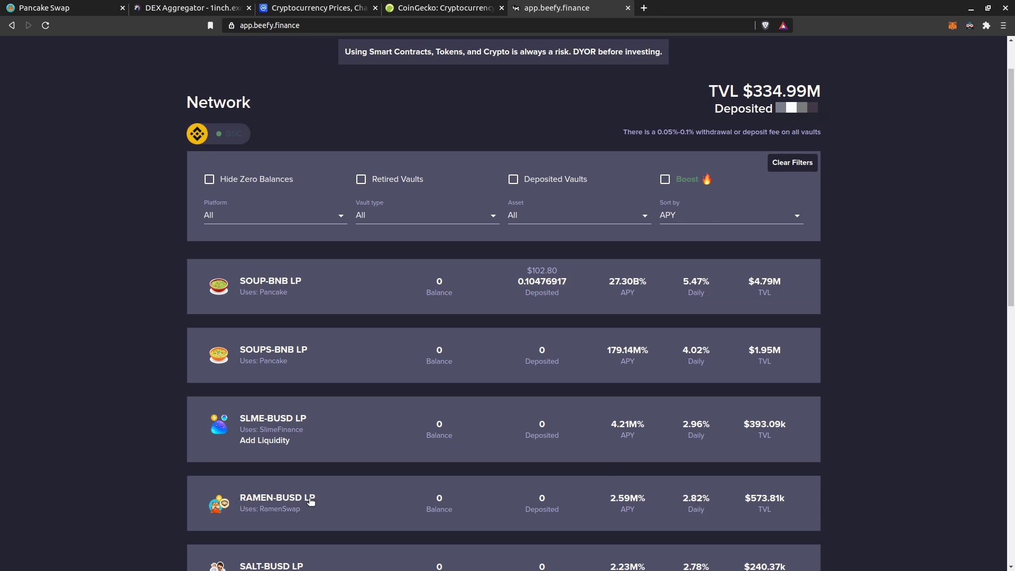
- Go back to PancakeSwap and set BUSD as the token to swap from
click(60, 16)
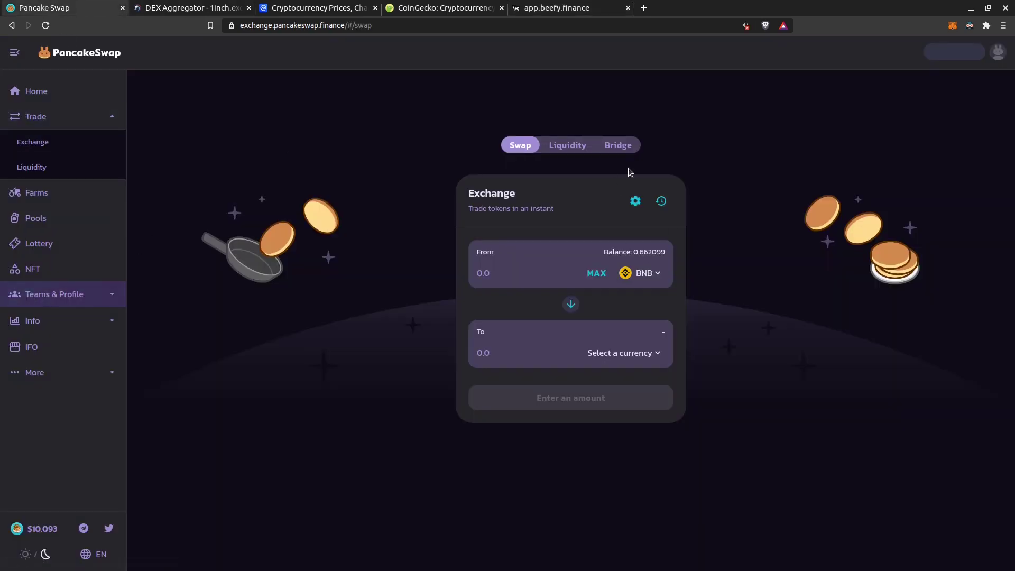
click(641, 274)
text(busd)
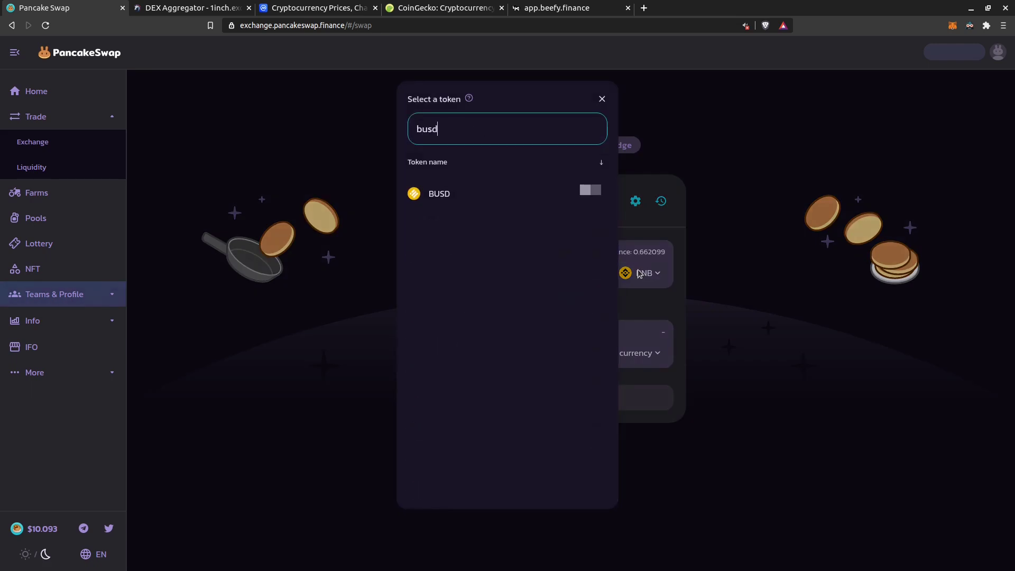
click(446, 193)
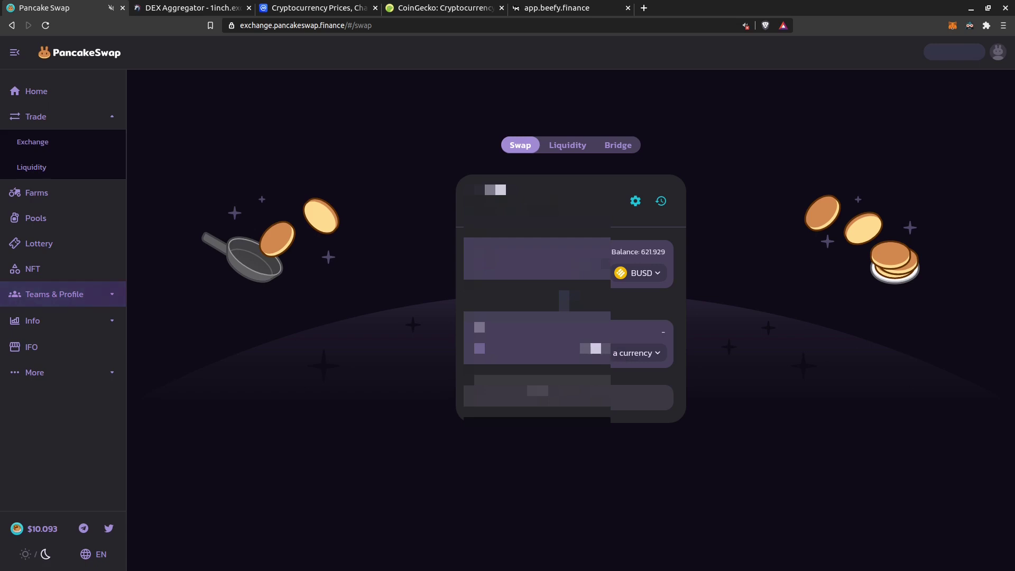
- Search the destination currencies for "ramen" and close the token selection without choosing one
click(621, 357)
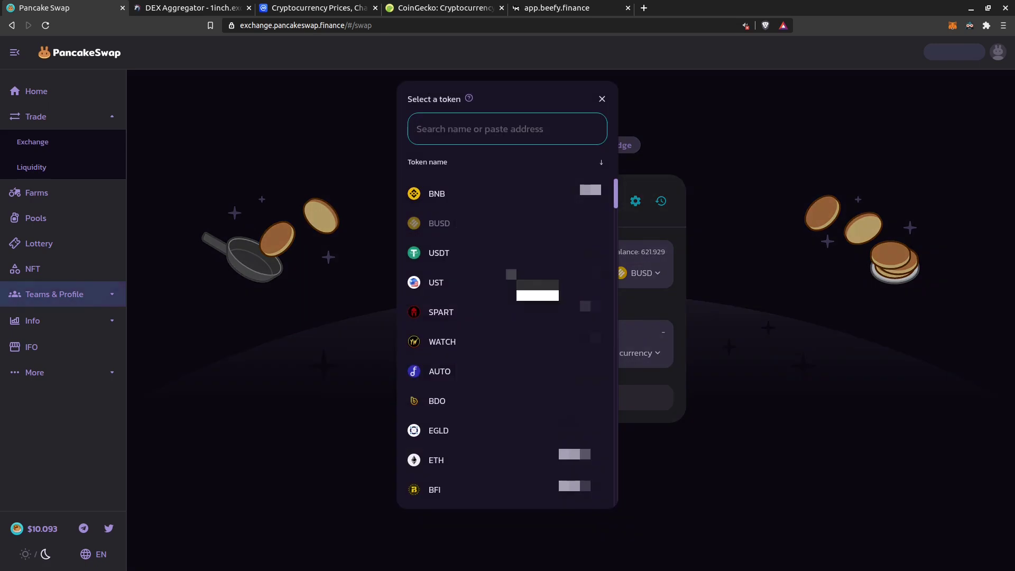
text(ramen)
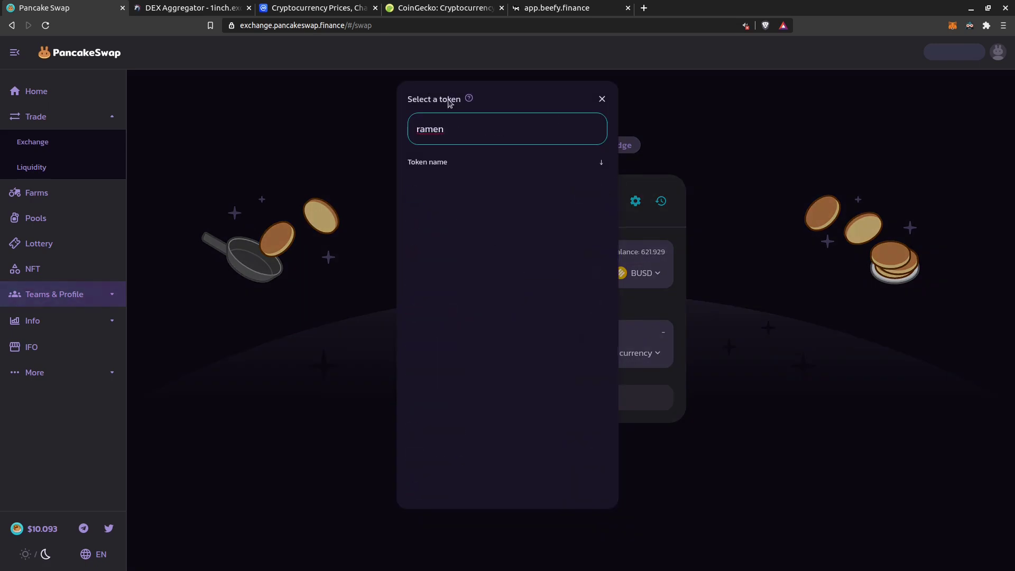
click(602, 99)
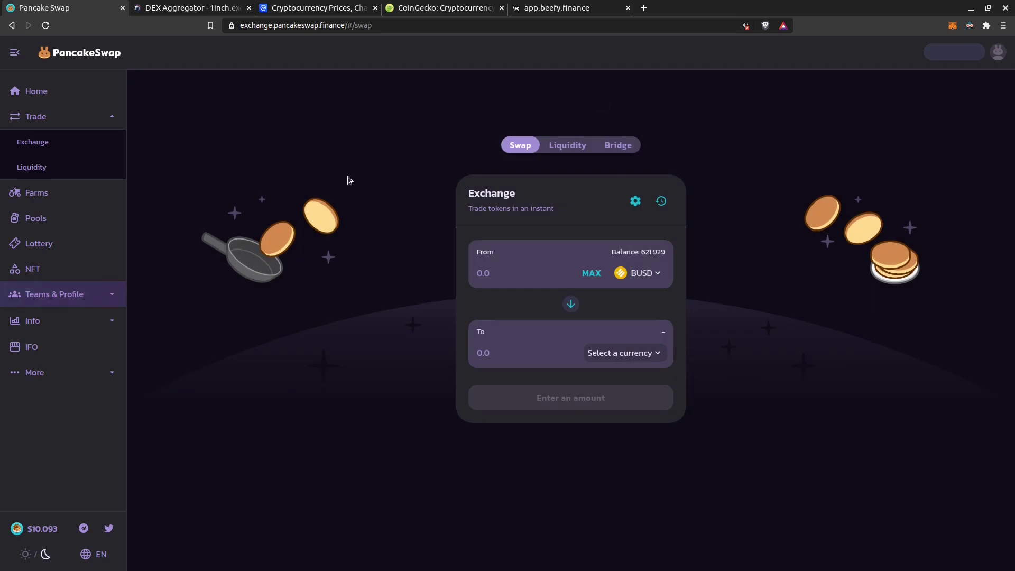
- Switch to 1inch and set the token to receive for BUSD to the Ramen Token with the bowl logo
click(204, 10)
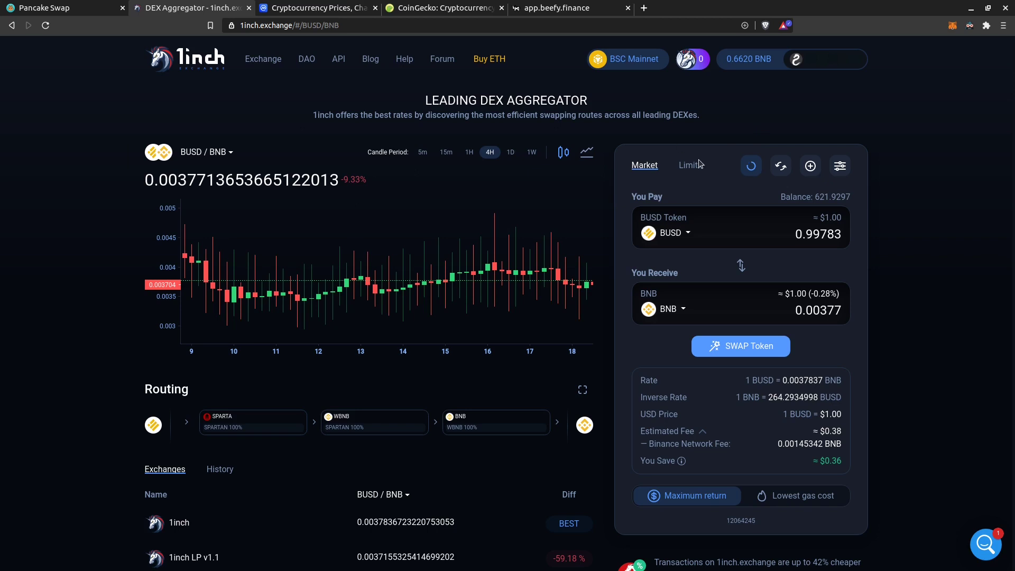
click(671, 310)
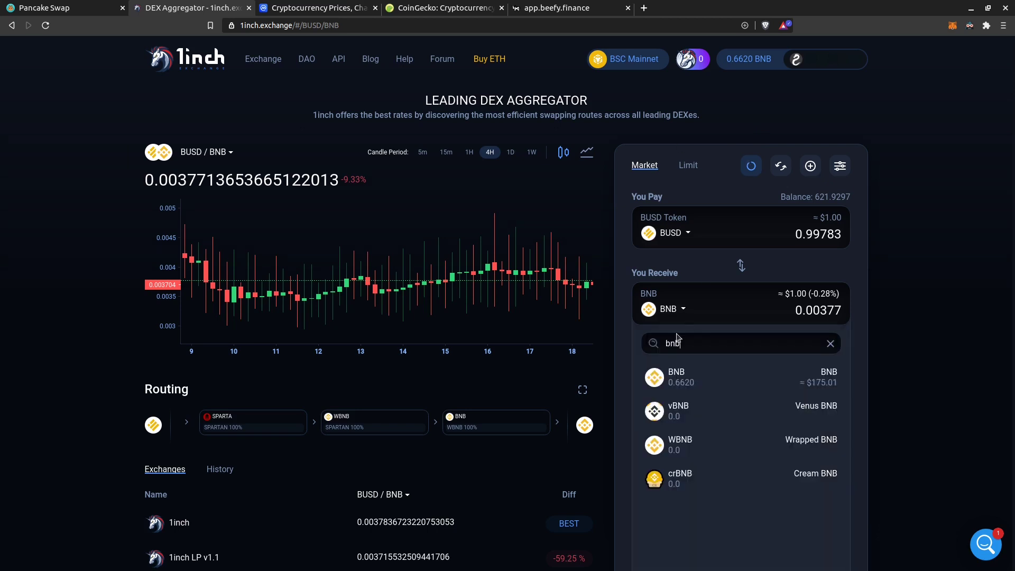
drag(690, 341, 634, 345)
text(ramen)
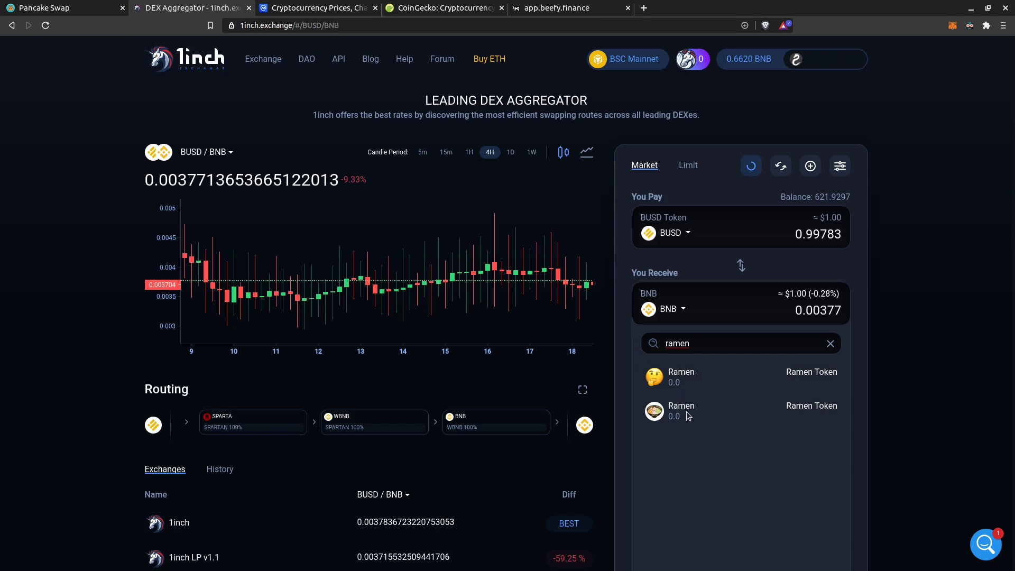
click(690, 386)
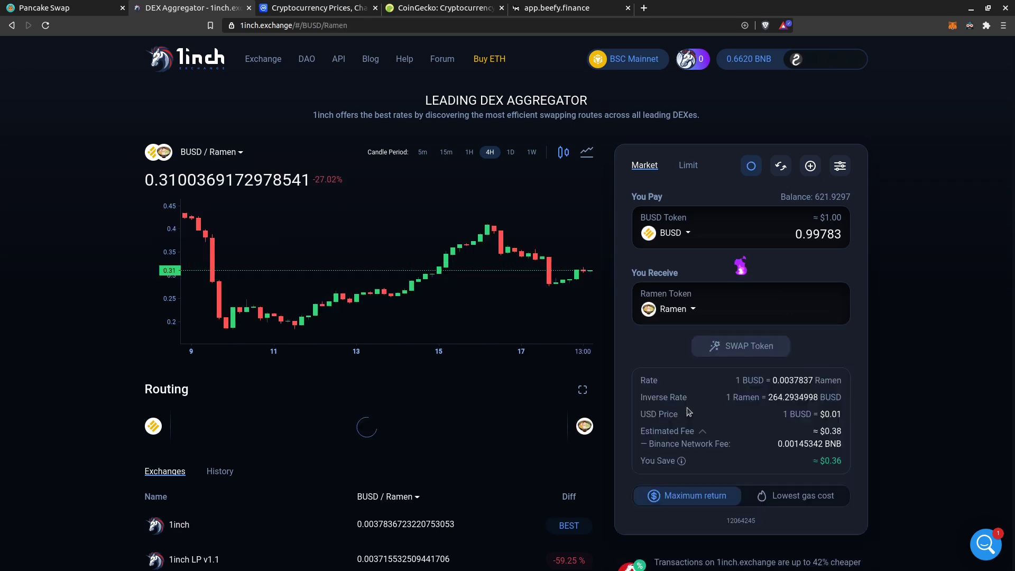
- Compare both Ramen Token entries as the token to receive, ending on the bowl logo one, and review the exchanges offering the BUSD/Ramen pair
click(680, 310)
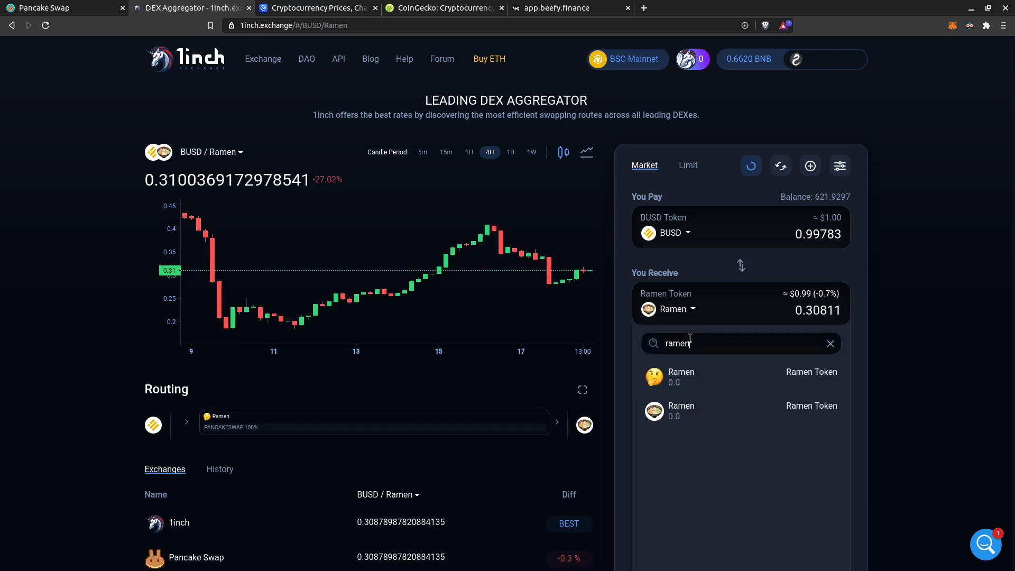
click(670, 374)
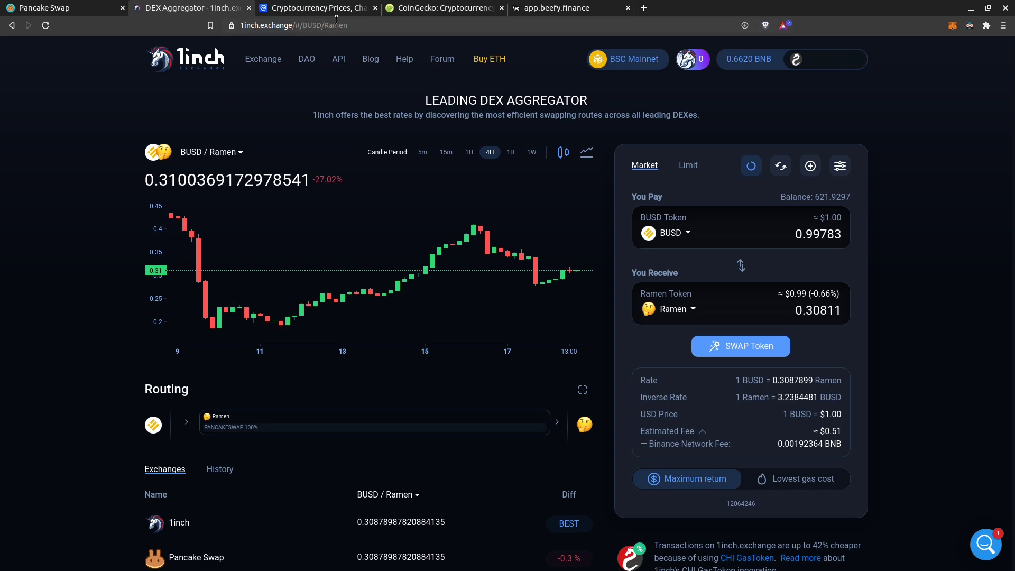
click(683, 309)
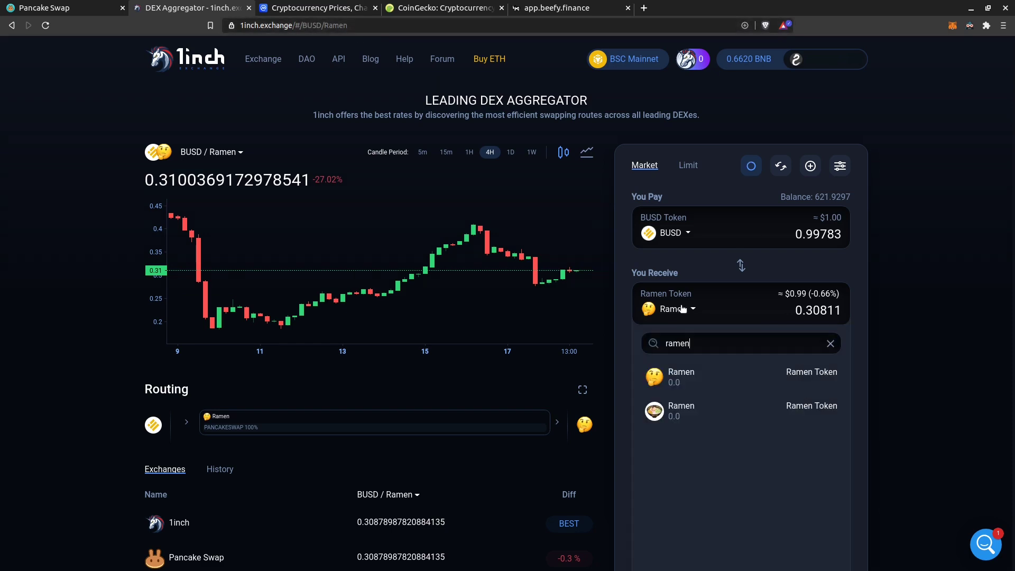
click(689, 410)
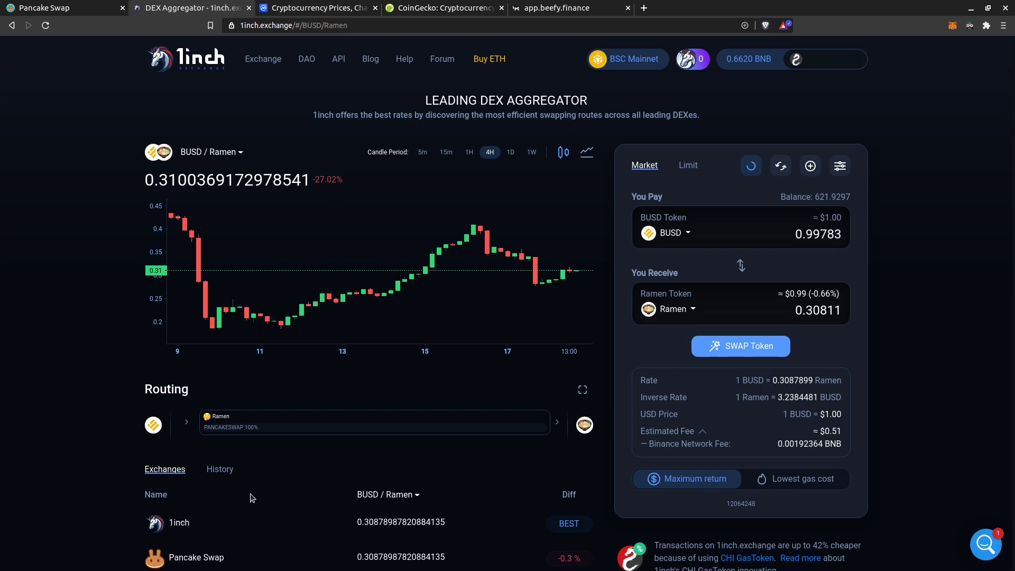
scroll(163, 487, down, 3)
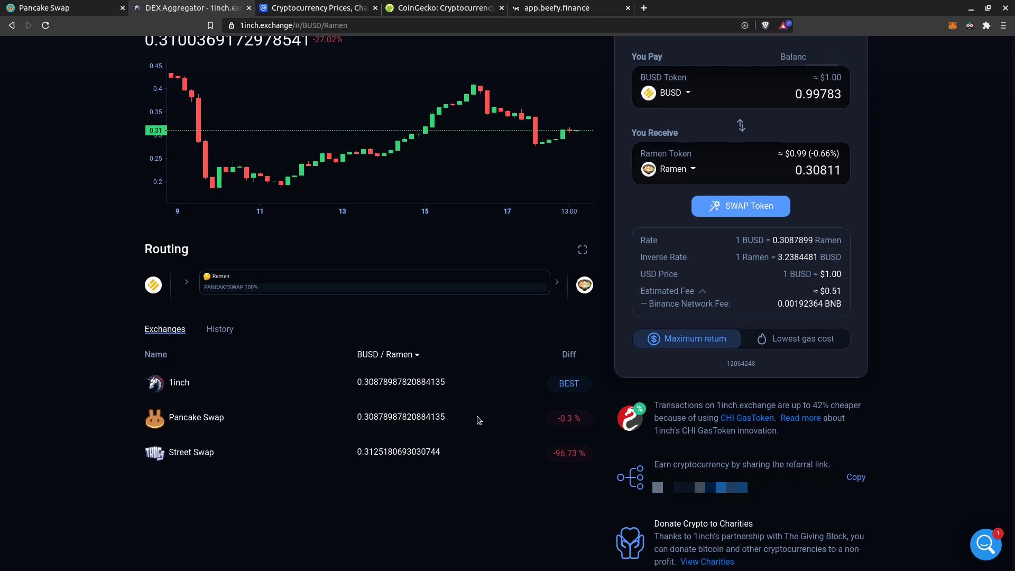
scroll(473, 426, up, 3)
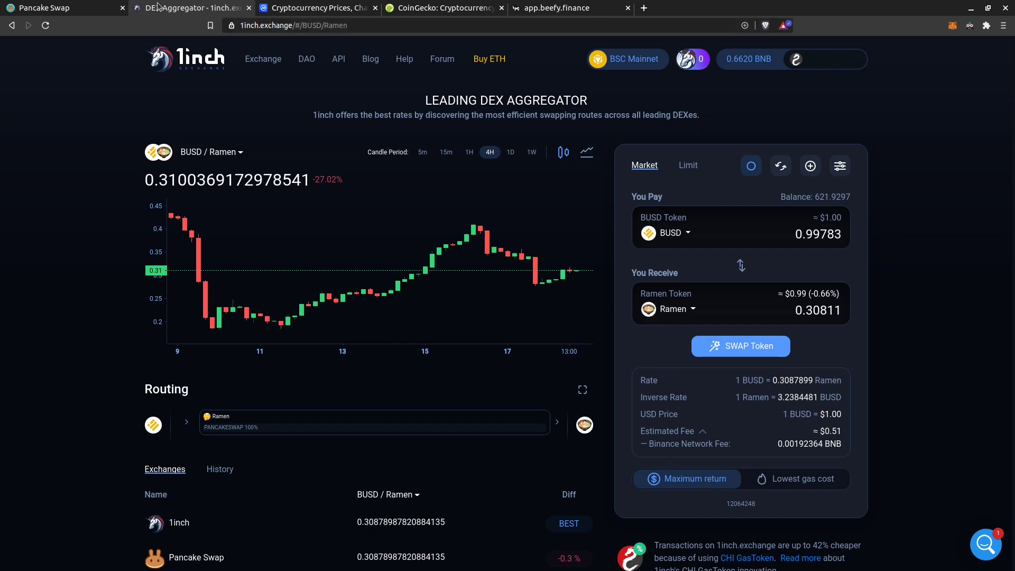
- Return to PancakeSwap and append "?" to the end of the swap page's web address
click(69, 8)
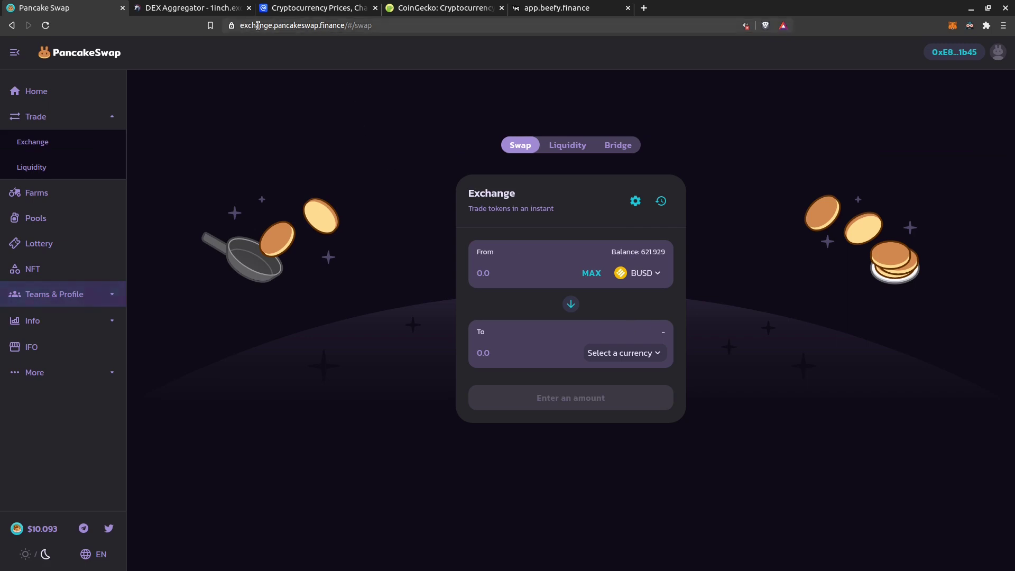
click(379, 25)
click(413, 26)
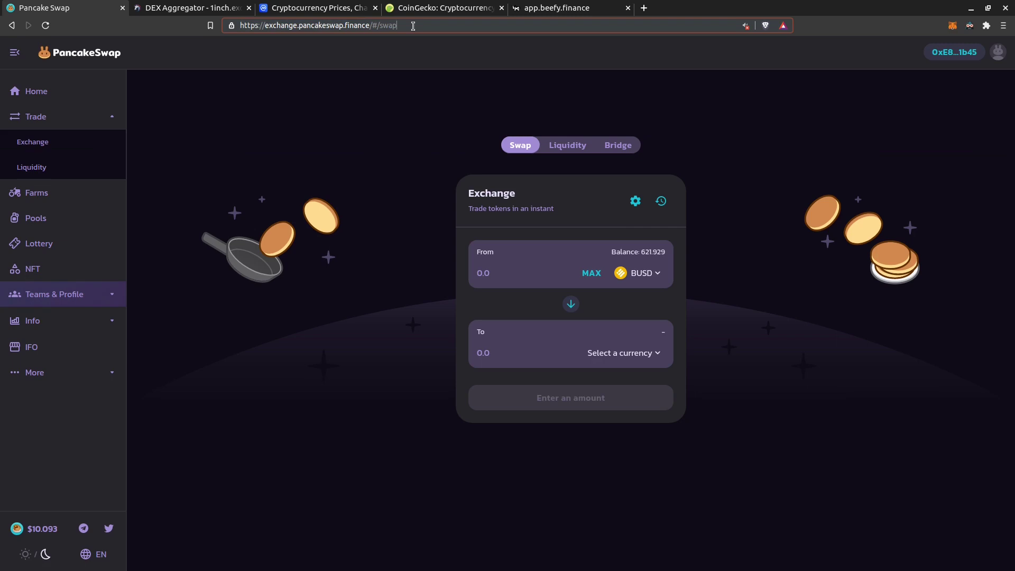
text(?)
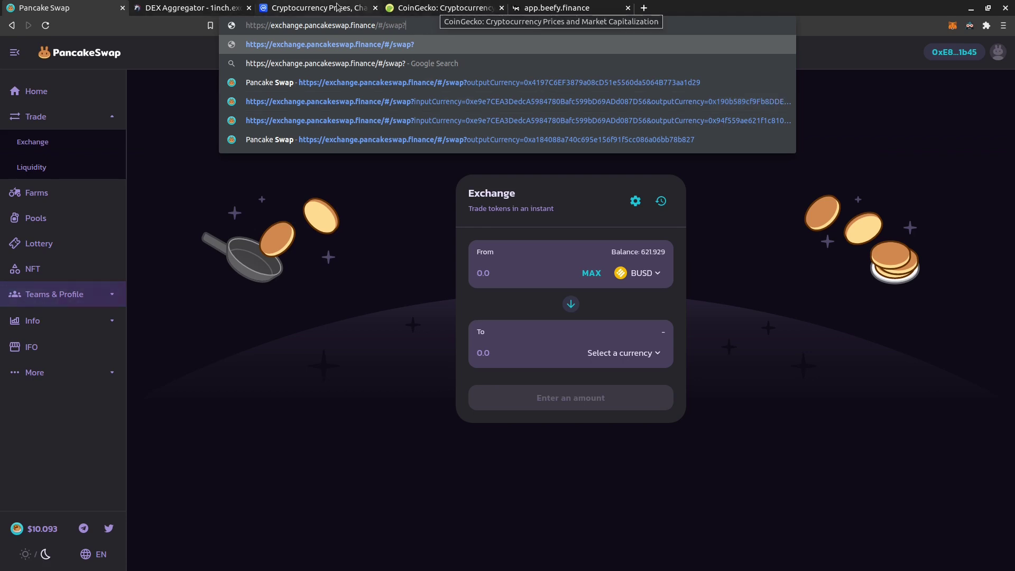
- Find RamenSwap on CoinMarketCap by searching for "ramen" and copy its Binance Smart Chain contract address
click(317, 9)
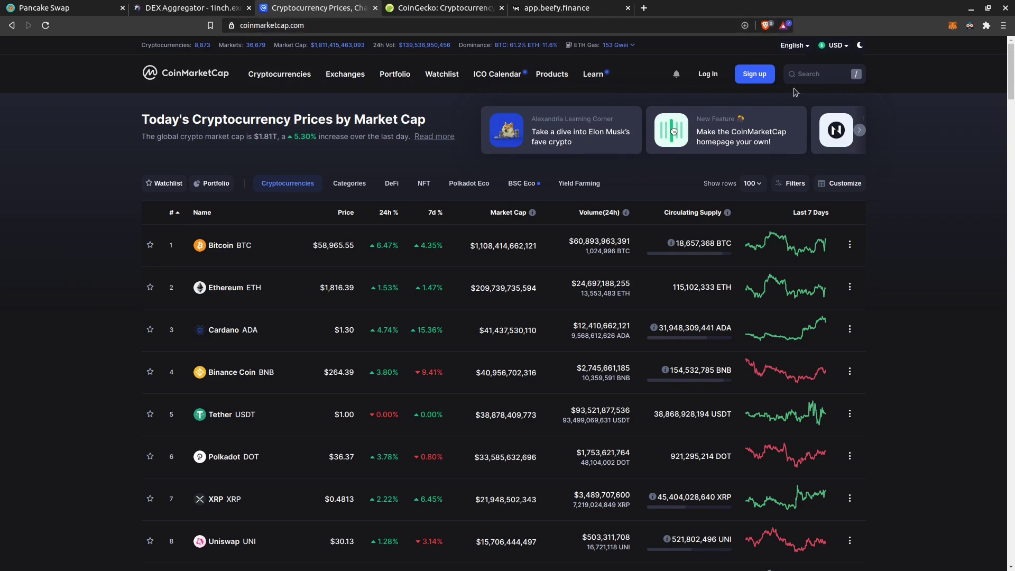
click(816, 79)
text(ramen)
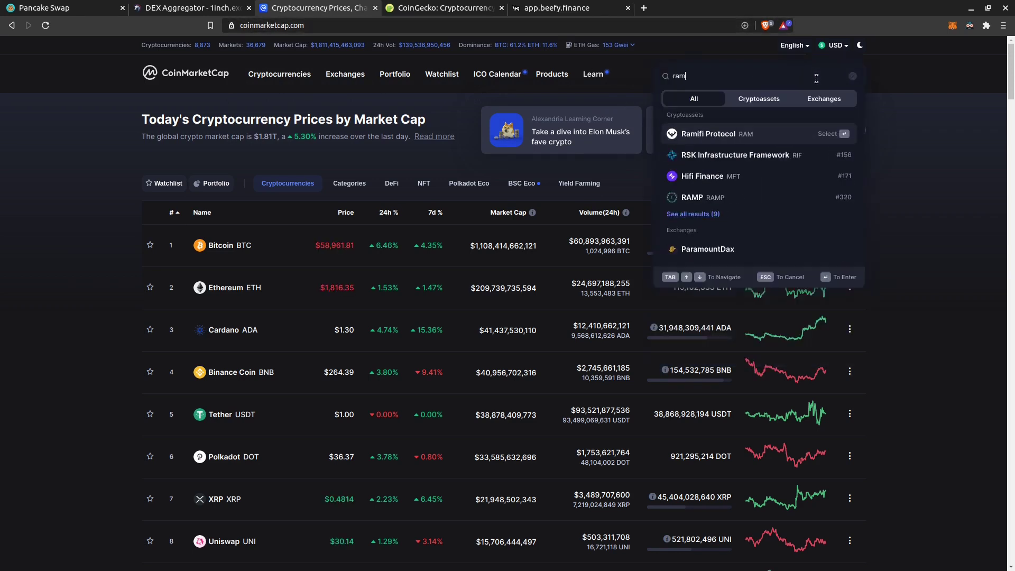
click(743, 115)
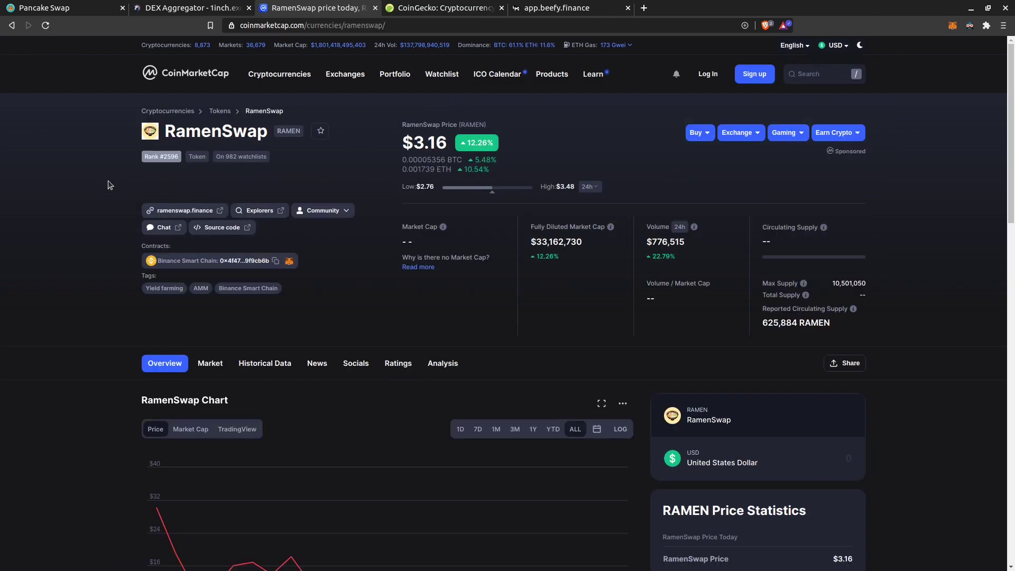
click(276, 261)
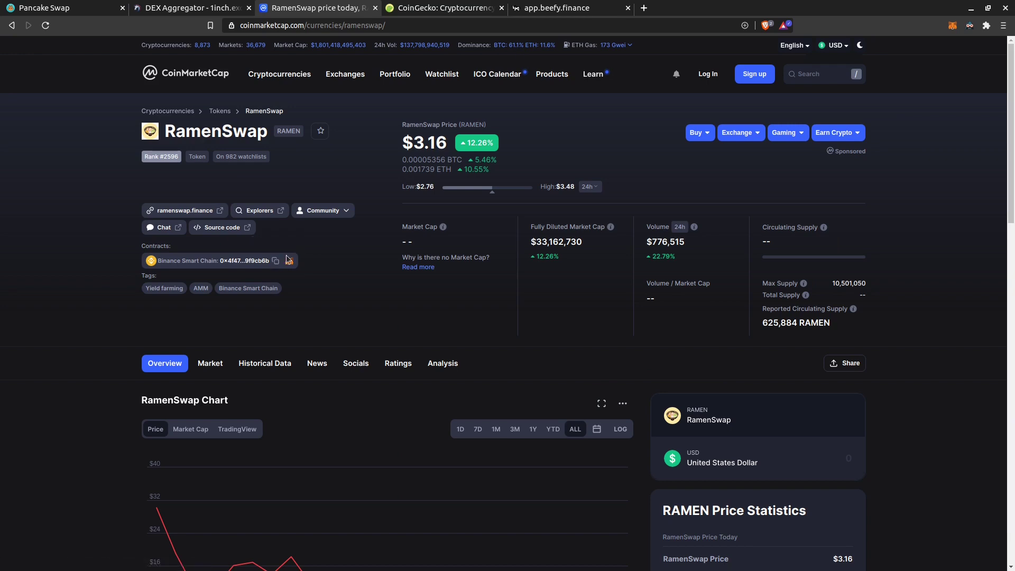
- Open bscscan.com in a new browser tab and look up the copied RamenSwap contract address
click(643, 8)
text(bsc)
key(Return)
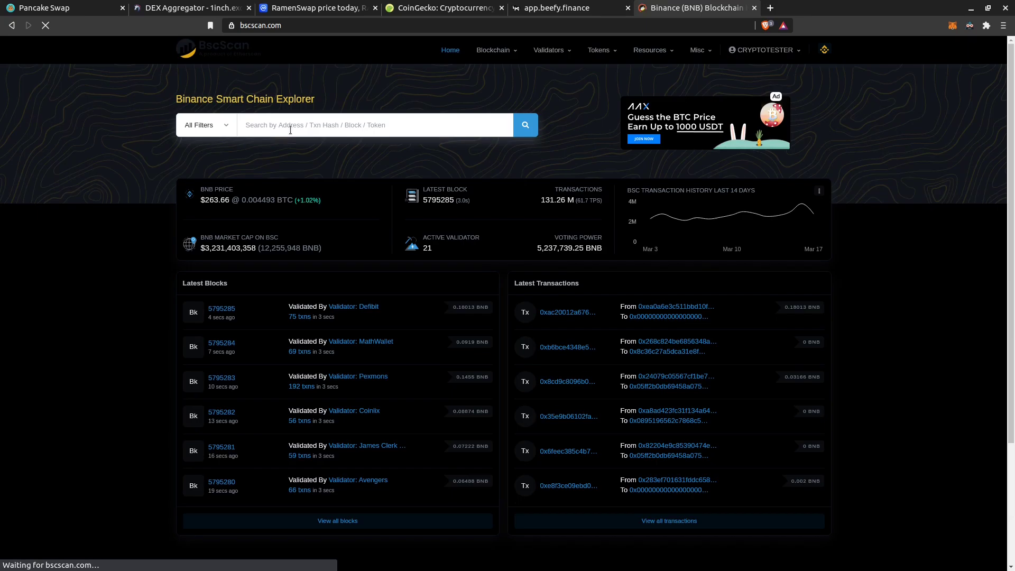
click(292, 127)
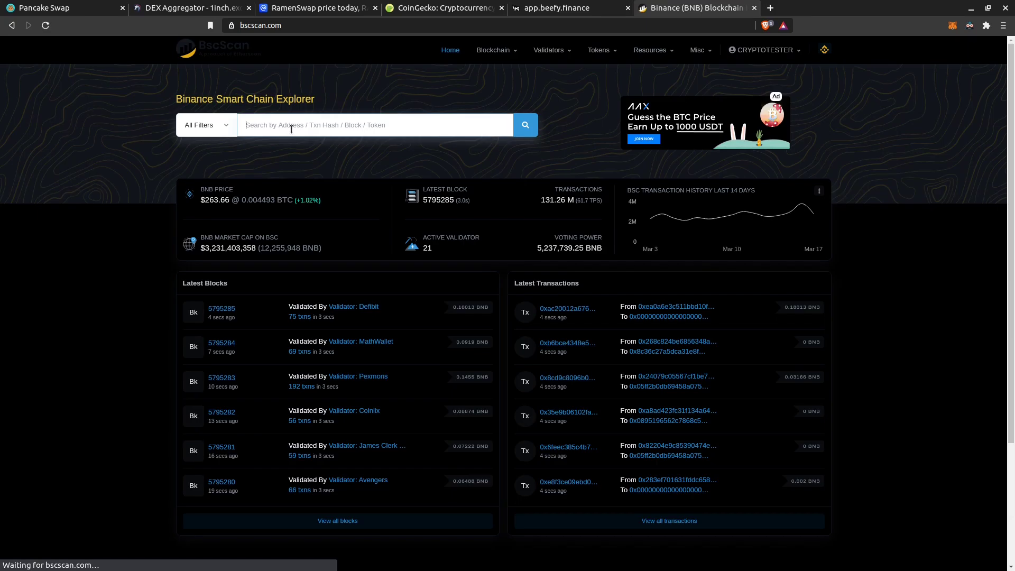
key(ctrl+v)
key(Return)
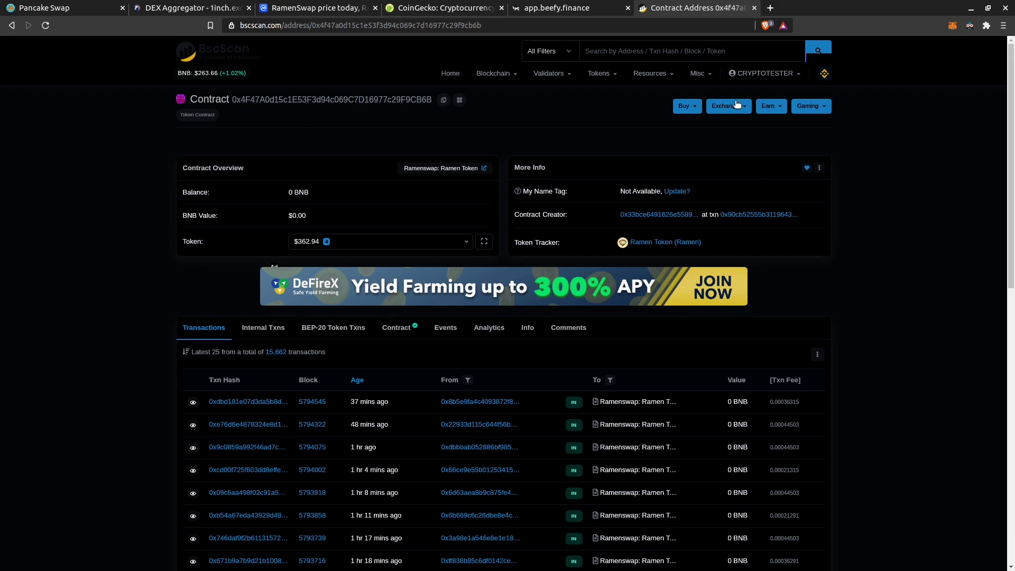
- Examine the Ramen token contract's source code files, from RamenToken.sol through Address.sol to the compiler settings
click(403, 327)
scroll(479, 410, down, 2)
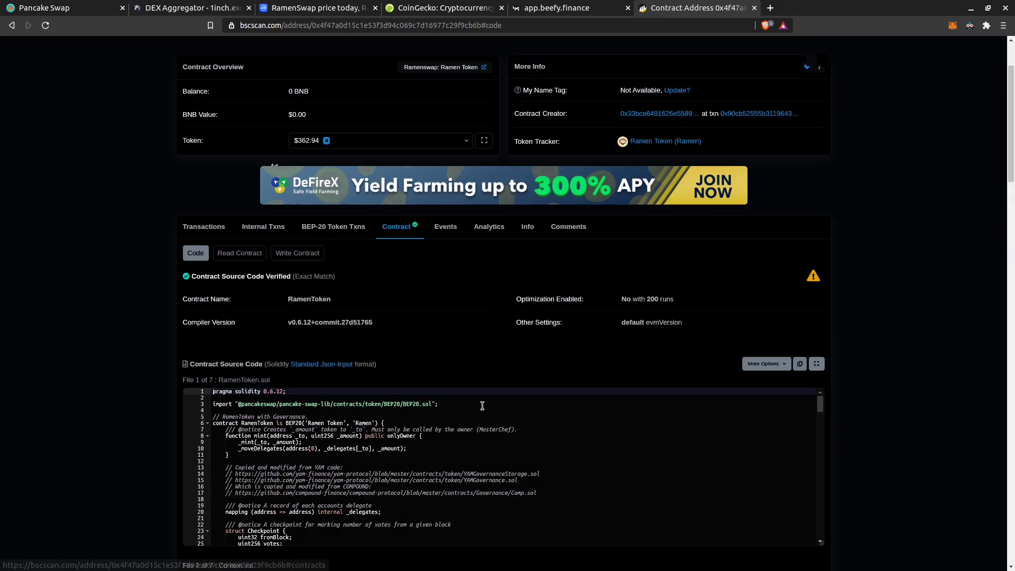
scroll(75, 407, down, 2)
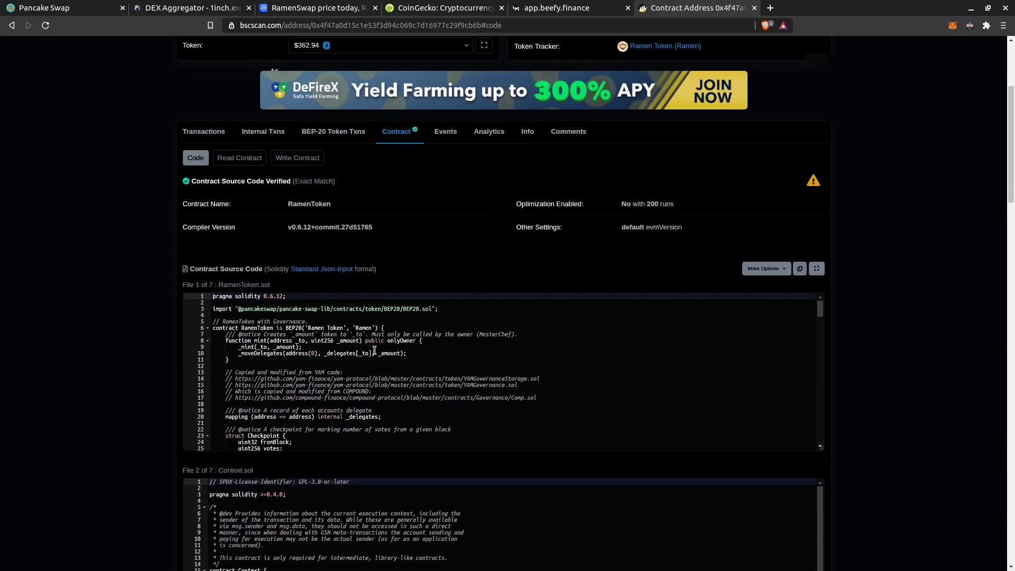
scroll(125, 407, down, 3)
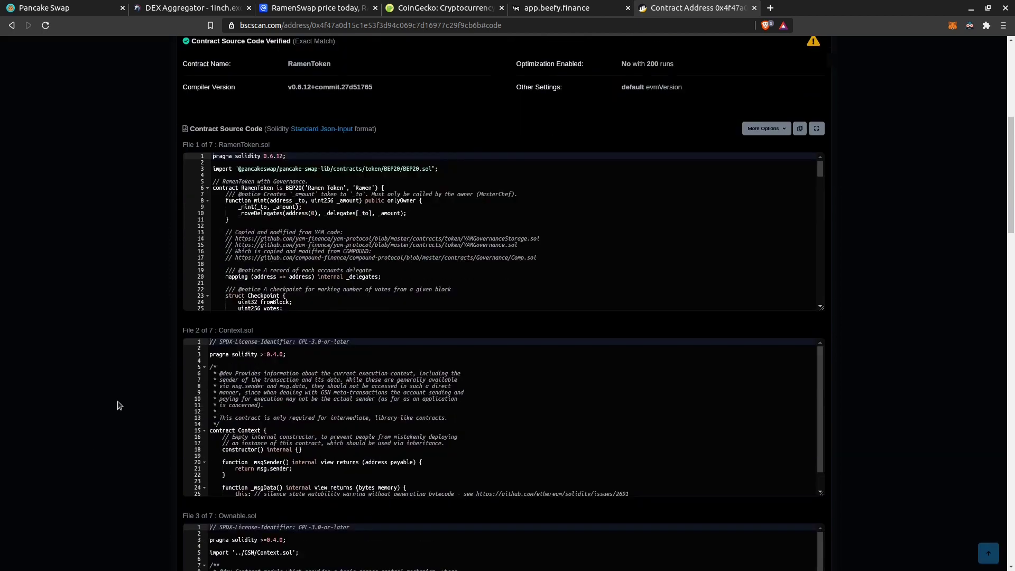
scroll(119, 406, down, 1)
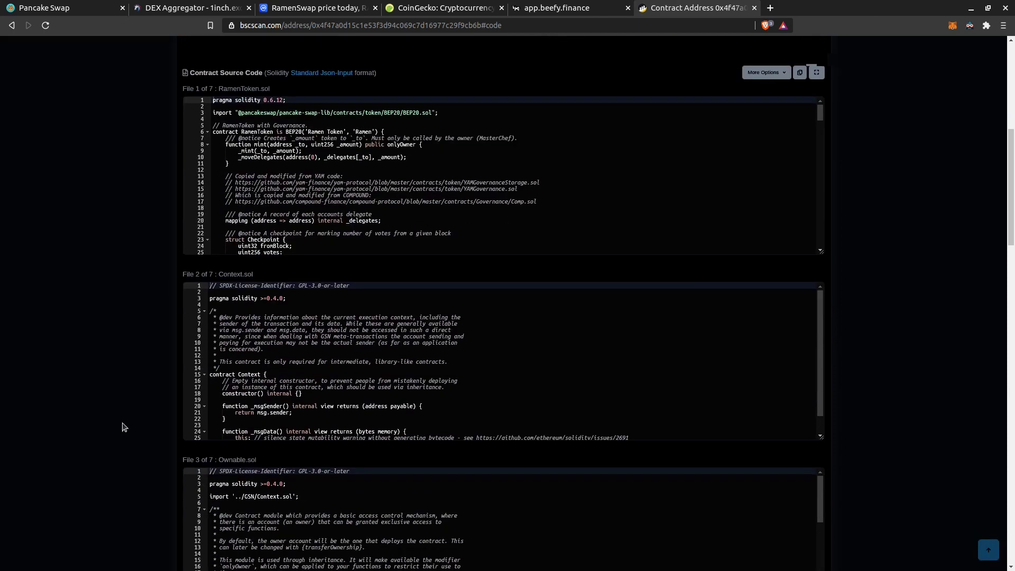
scroll(125, 424, down, 7)
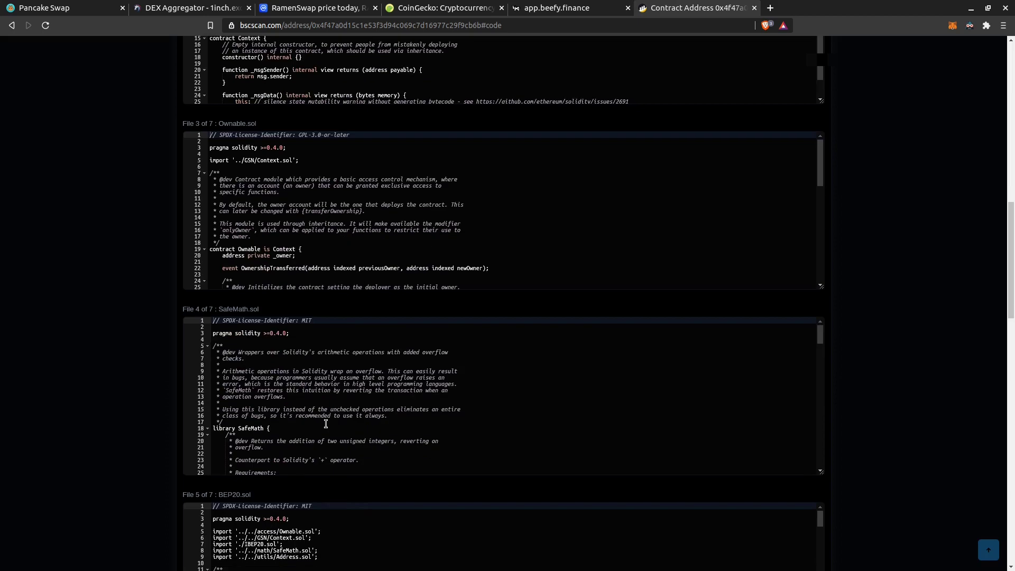
scroll(105, 410, down, 6)
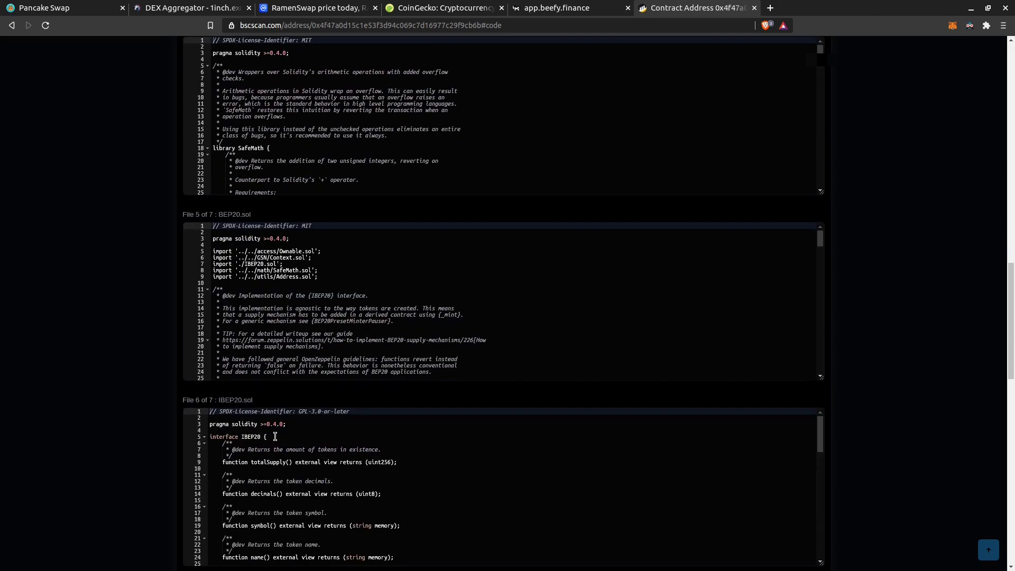
scroll(106, 470, down, 7)
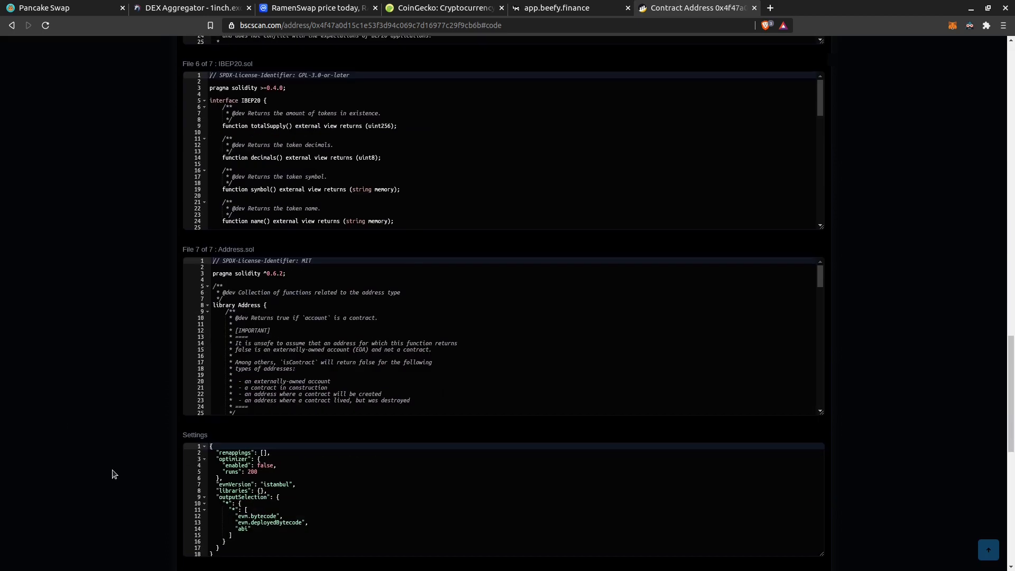
- Finish reviewing the Ramen token's contract page and close the BscScan tab
scroll(112, 474, down, 2)
scroll(111, 474, down, 4)
drag(1011, 487, 1011, 95)
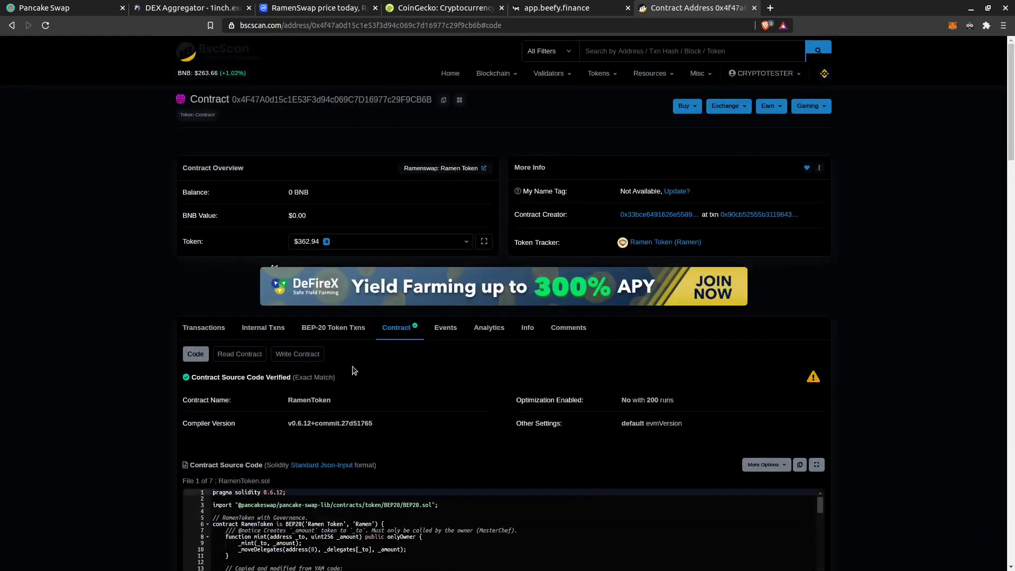
click(755, 9)
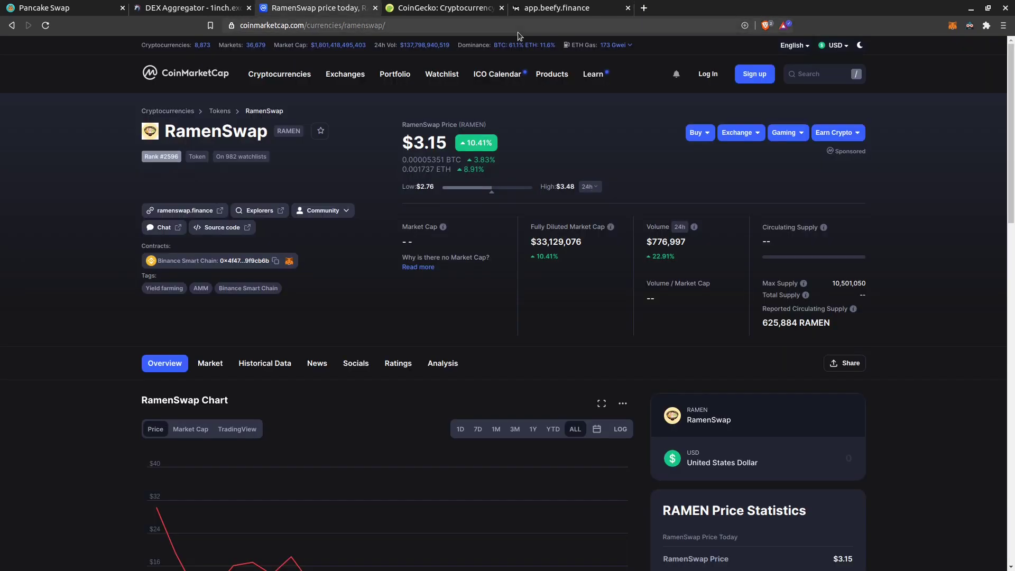
- On PancakeSwap, add "outputCurrency=" and the copied RamenSwap contract address after "?" in the swap page's web address and load it
key(ctrl+1)
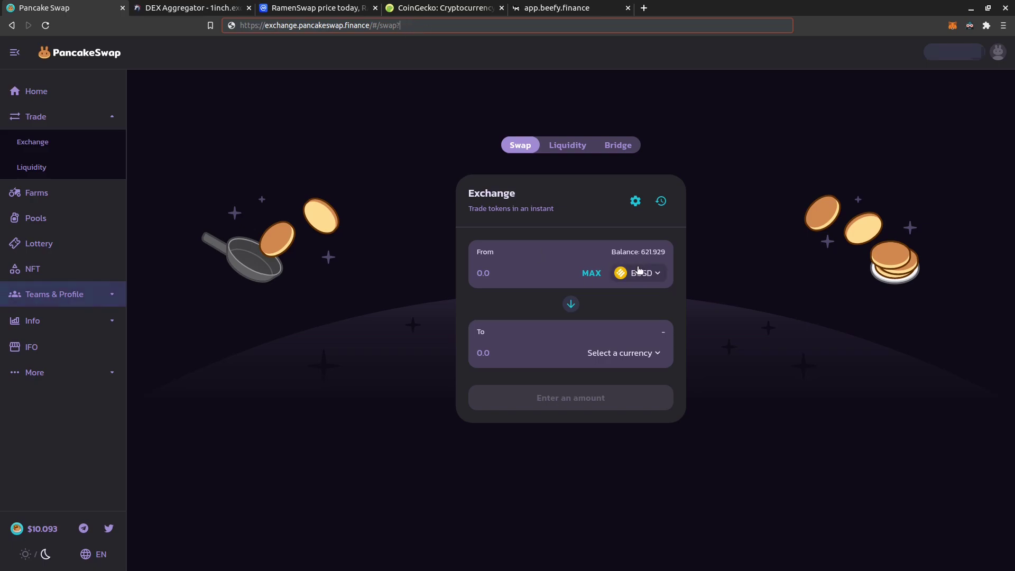
click(407, 28)
text(out)
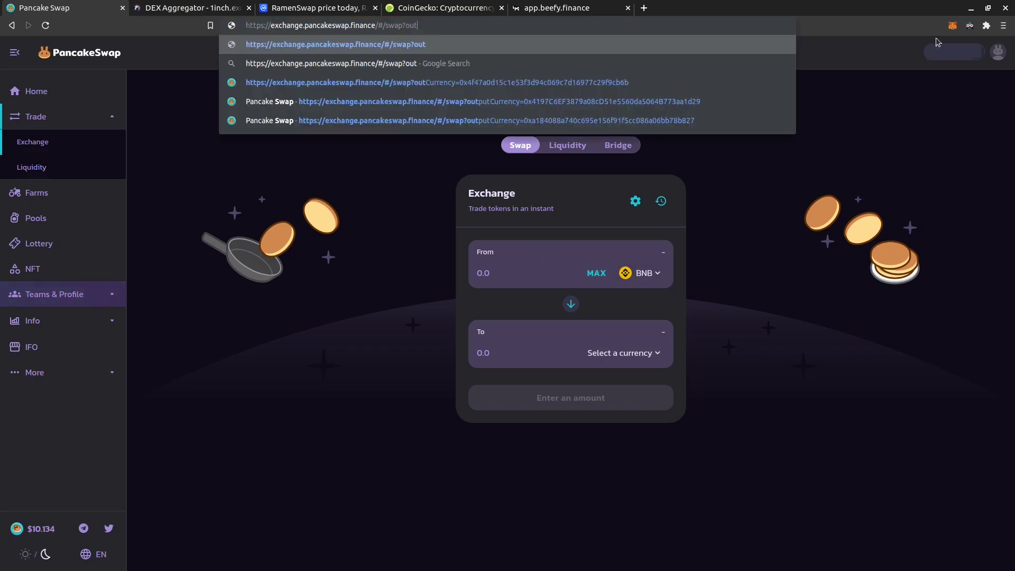
text(putCurrency=)
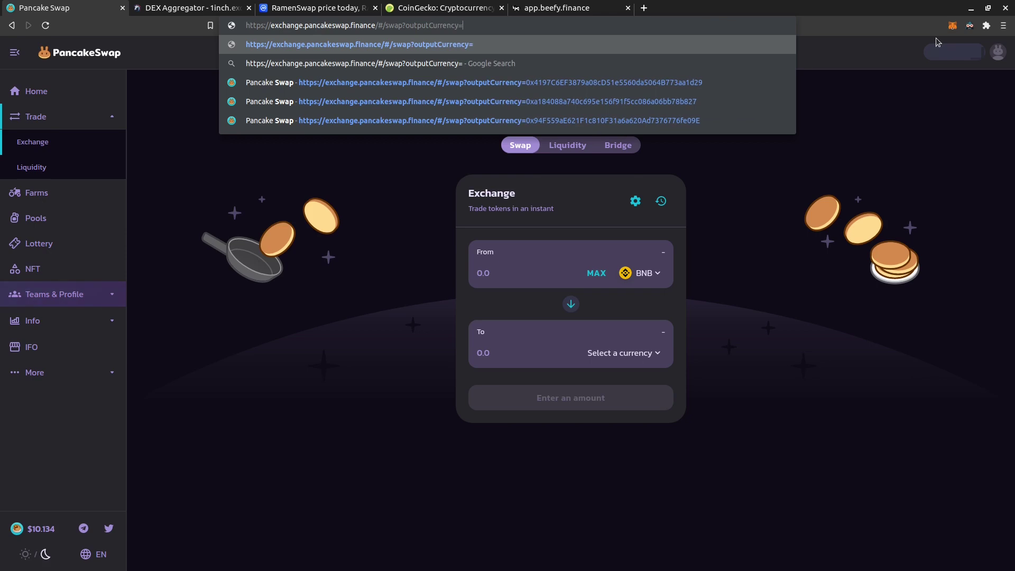
key(ctrl+v)
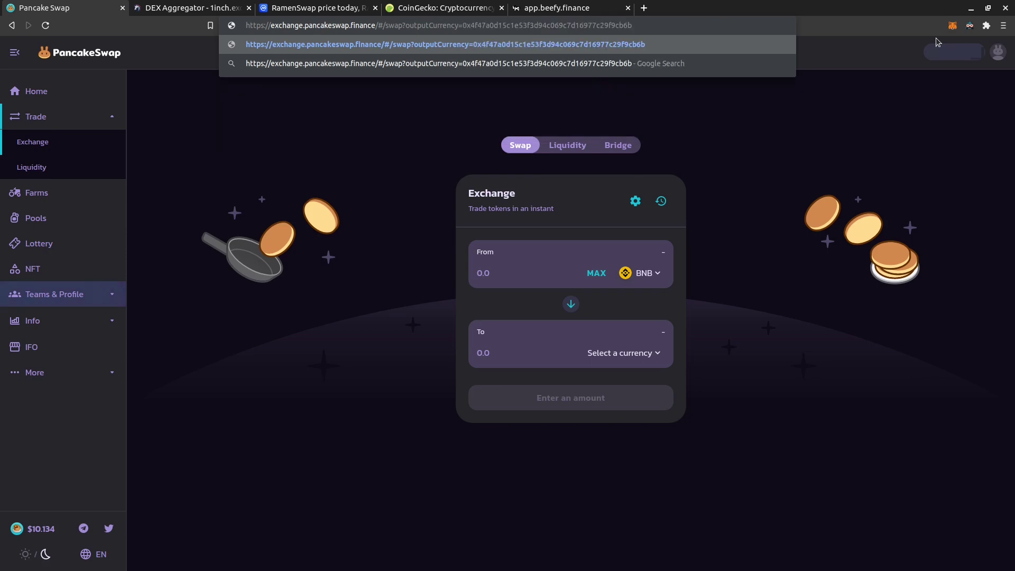
key(Return)
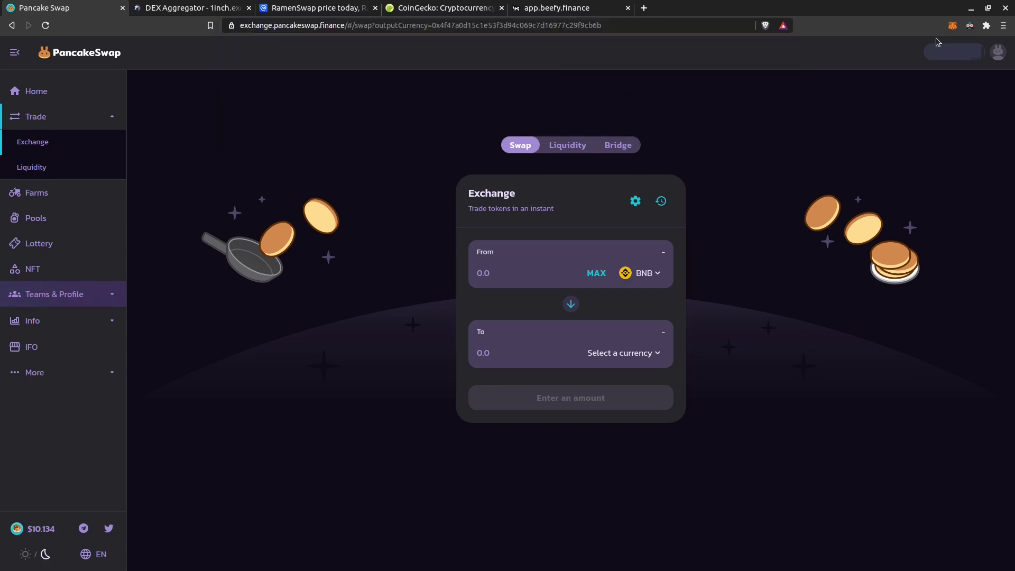
- Reload the swap page and acknowledge the imported-token warning to use Ramen Token as the output currency
click(666, 24)
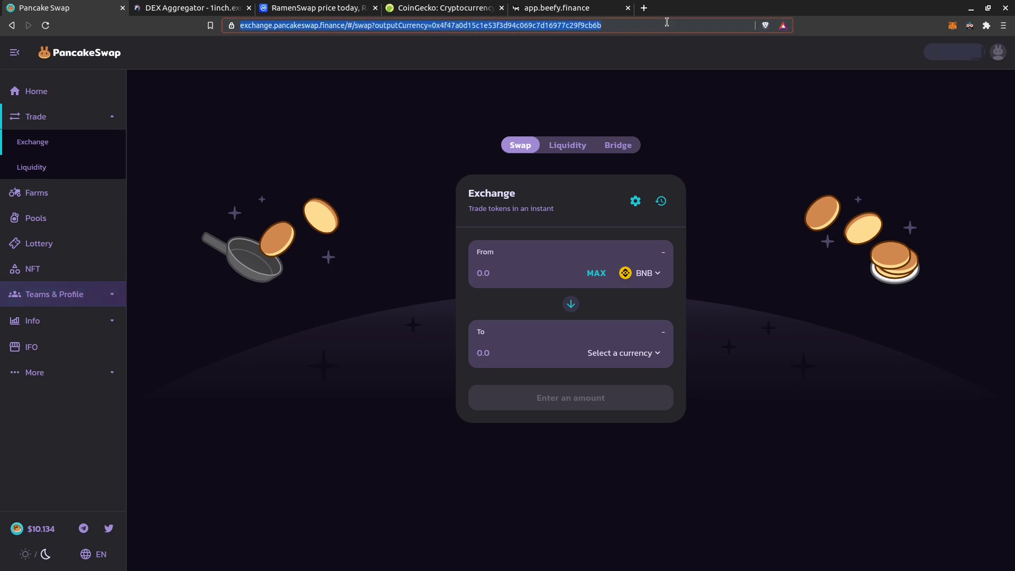
key(Return)
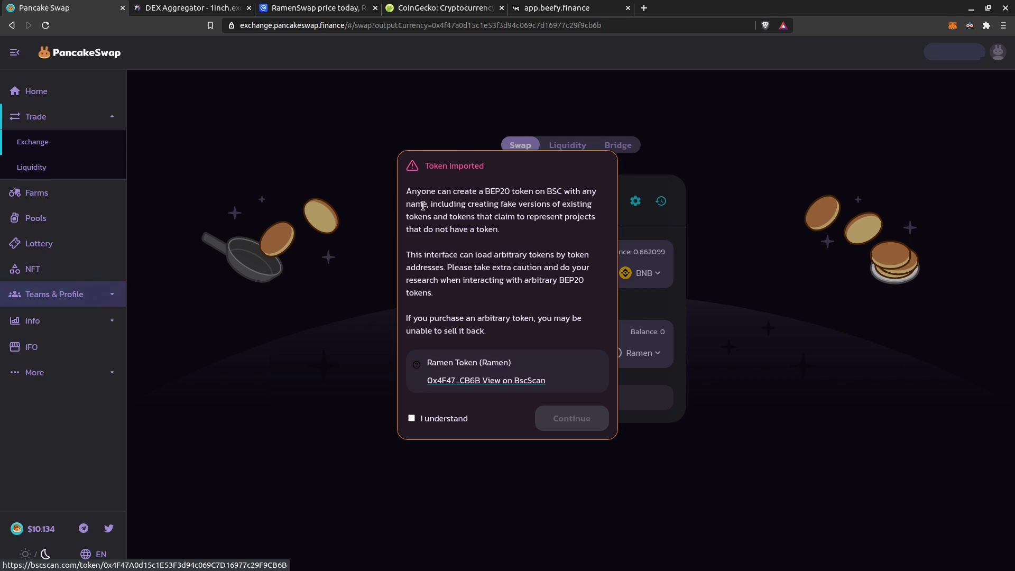
click(413, 419)
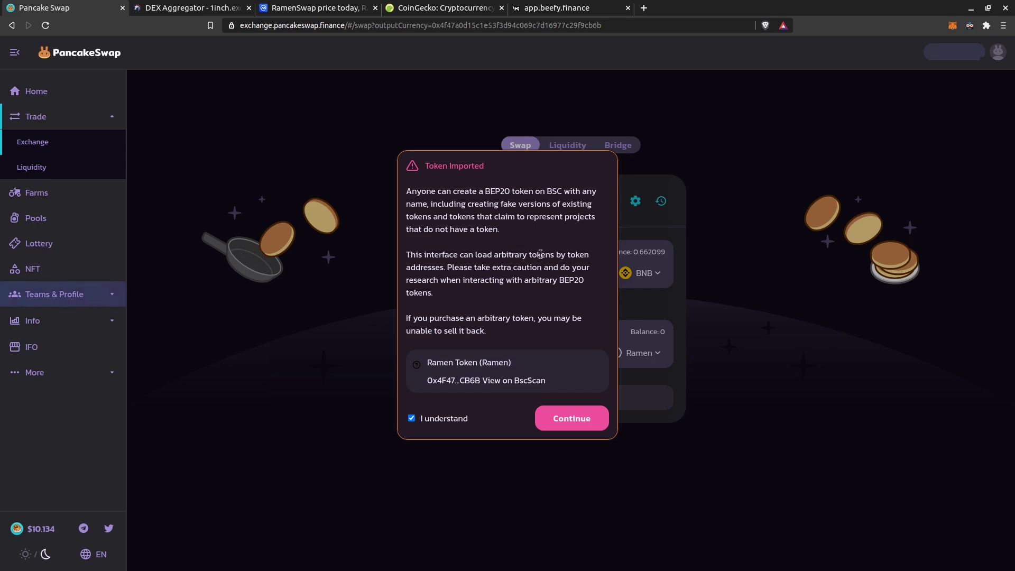
click(580, 421)
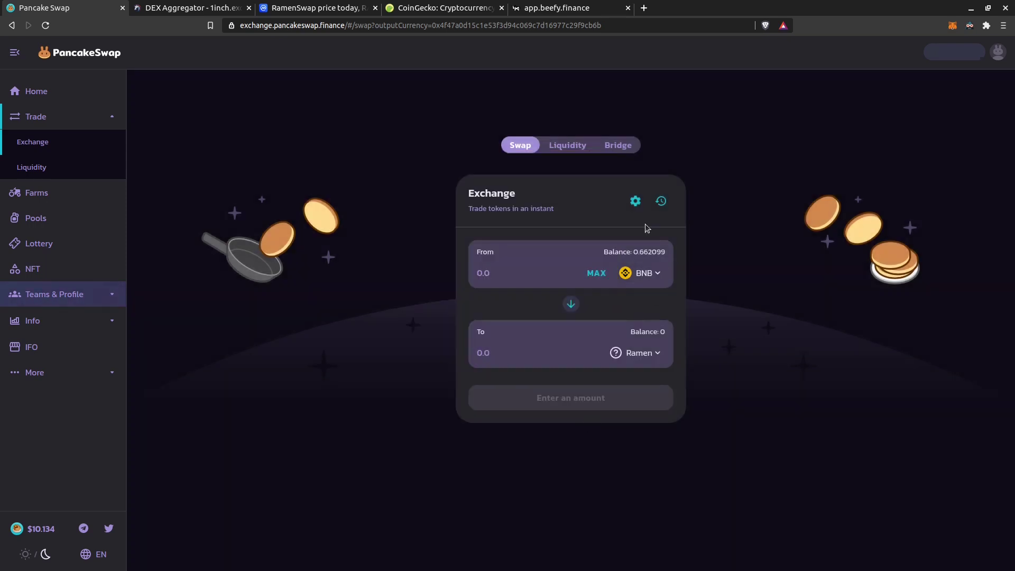
- Choose BUSD as the token to swap from and set its amount to 100
click(642, 281)
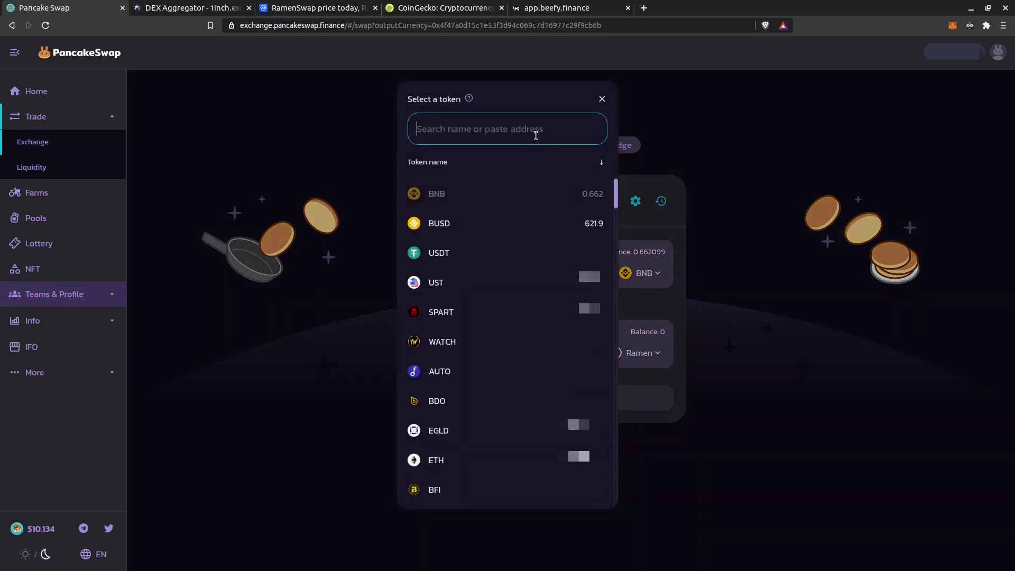
text(busd)
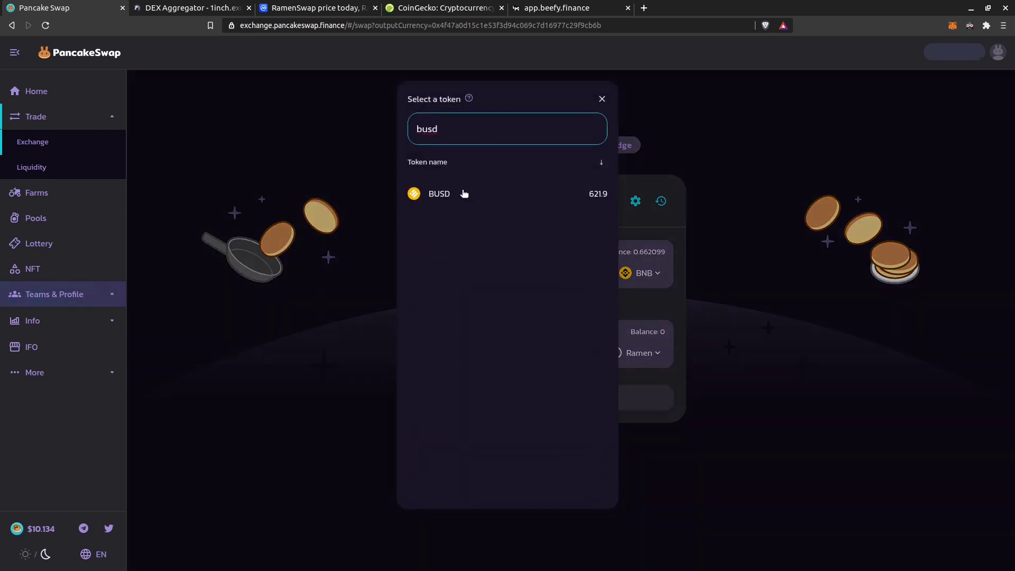
click(464, 194)
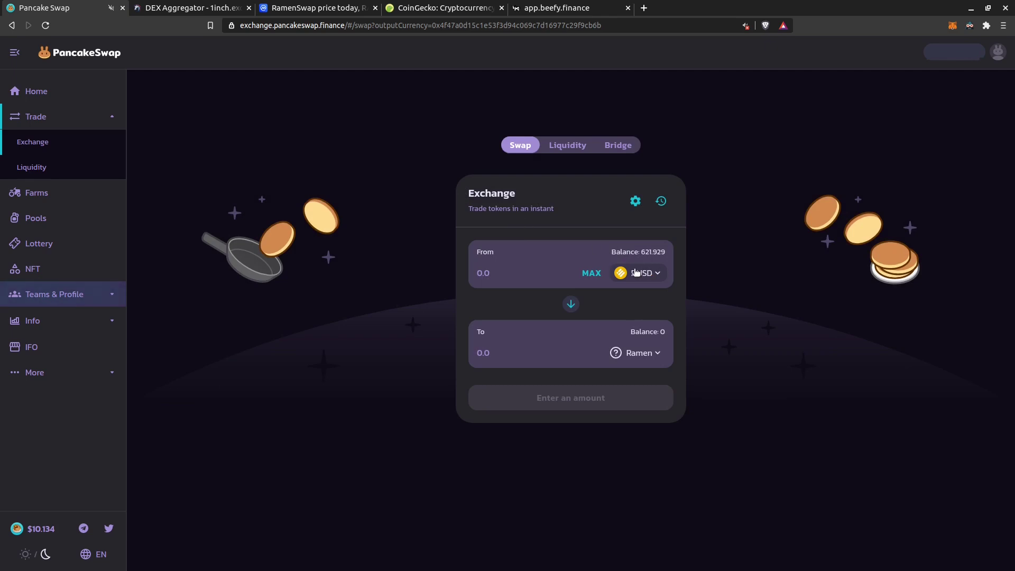
click(525, 272)
text(100)
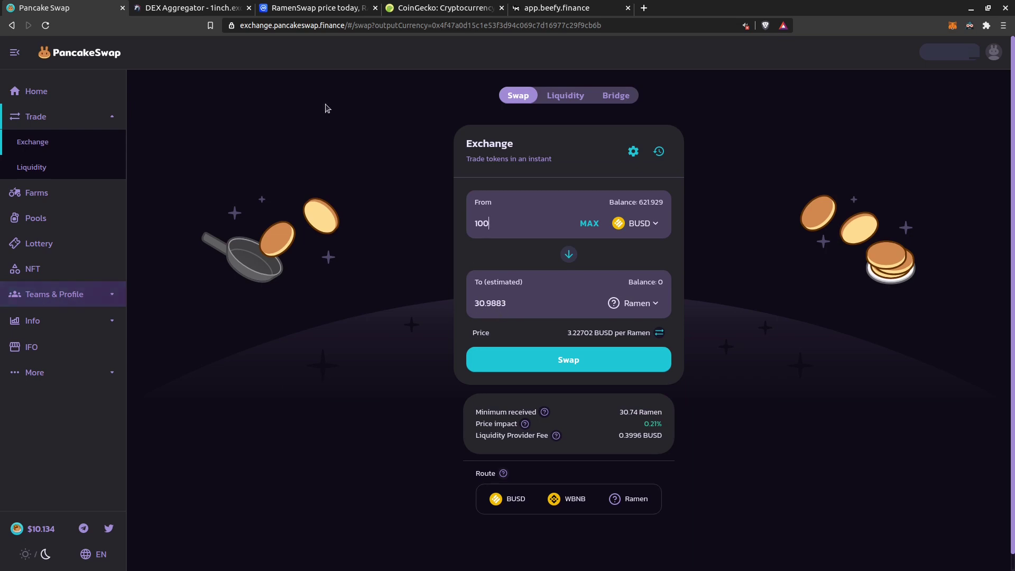
- Switch to 1inch and set the BUSD amount to pay for Ramen to 100
click(186, 8)
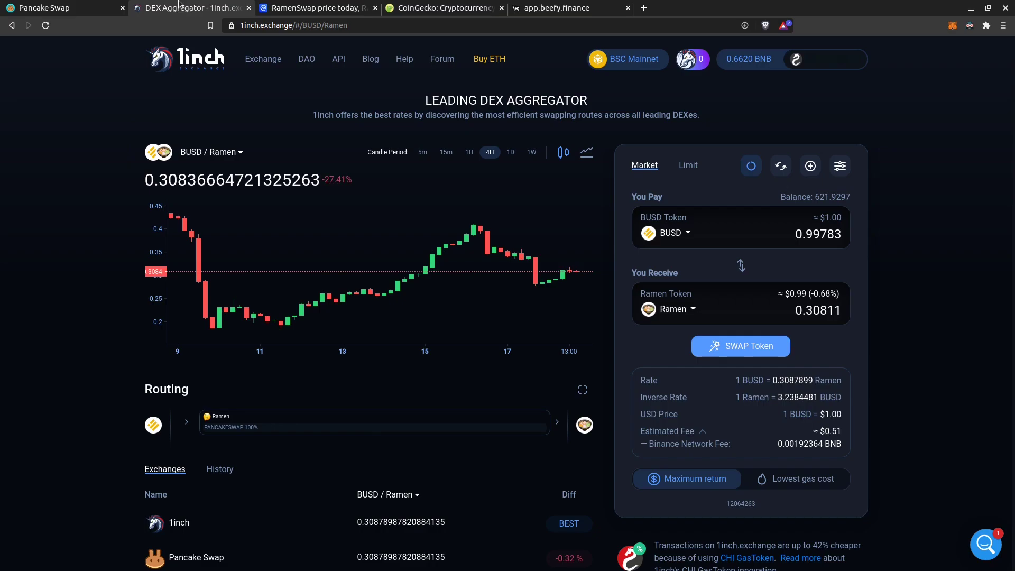
drag(779, 233, 904, 240)
text(100)
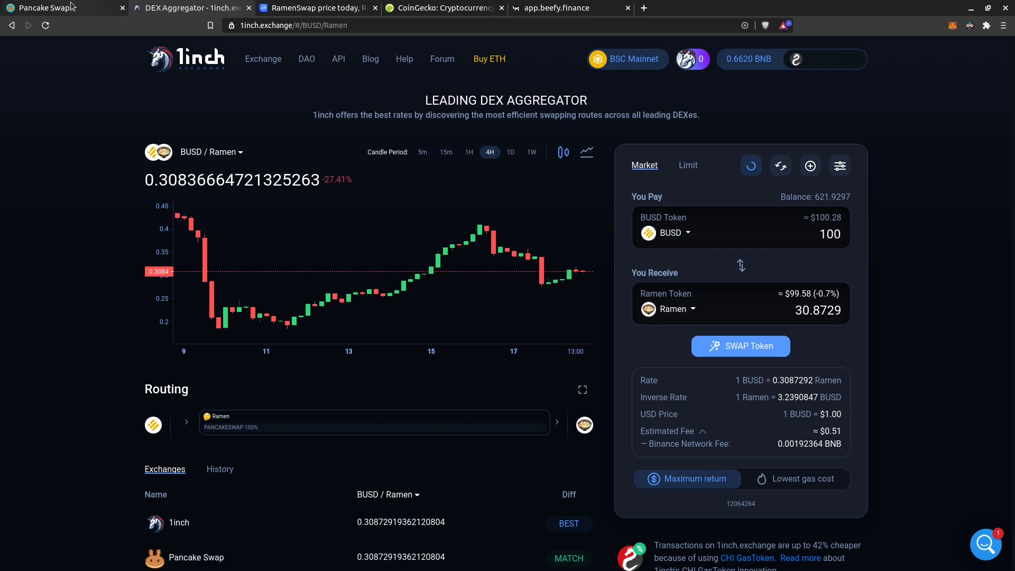
- Compare the Ramen amount received and the fees for 100 BUSD between PancakeSwap and 1inch
key(ctrl+1)
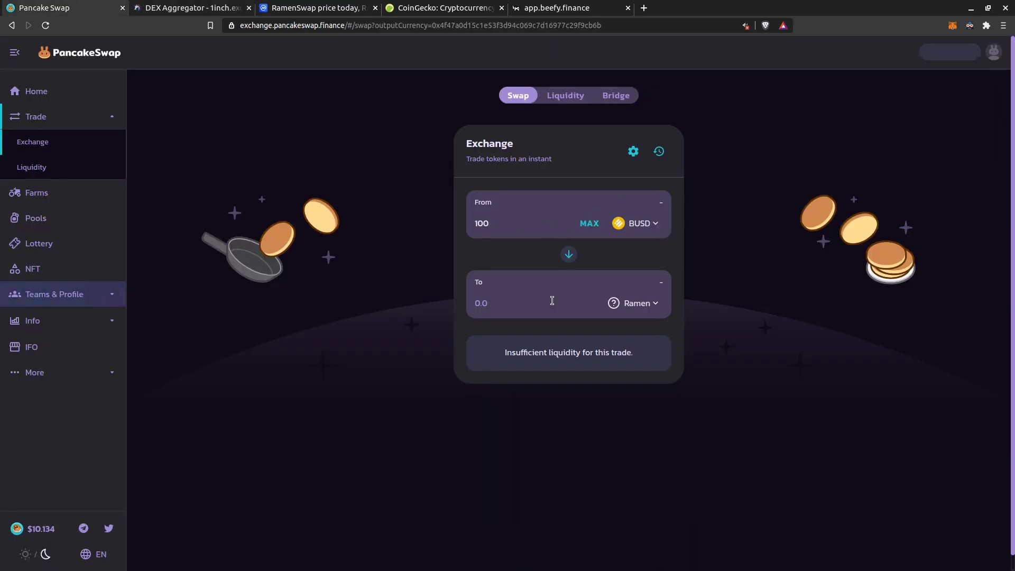
click(542, 228)
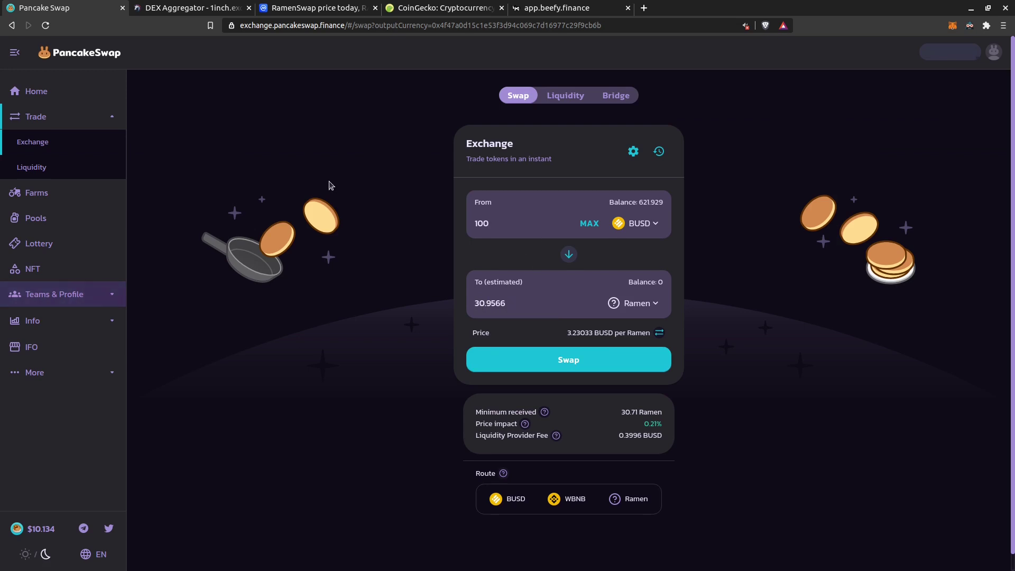
click(191, 12)
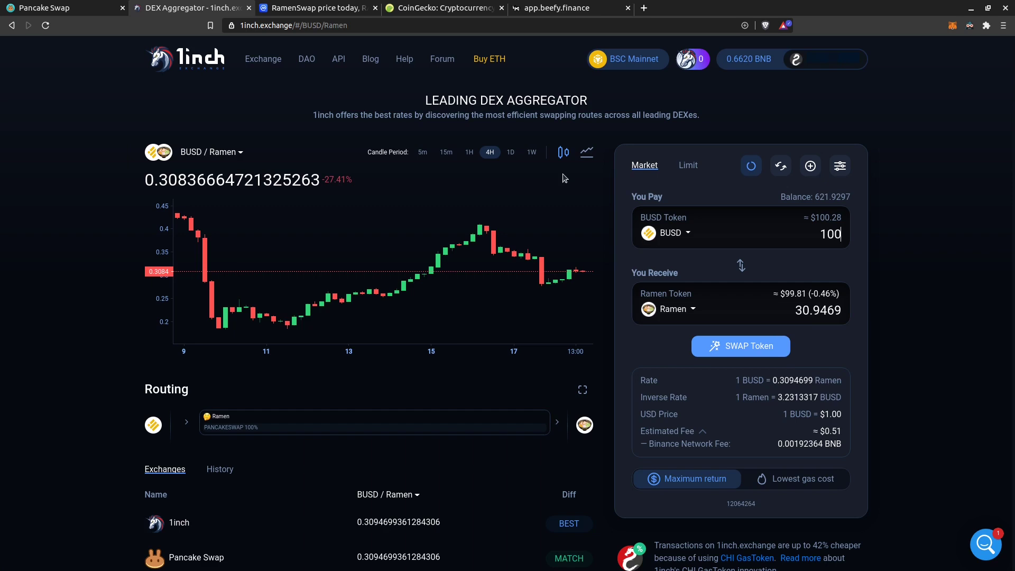
click(62, 14)
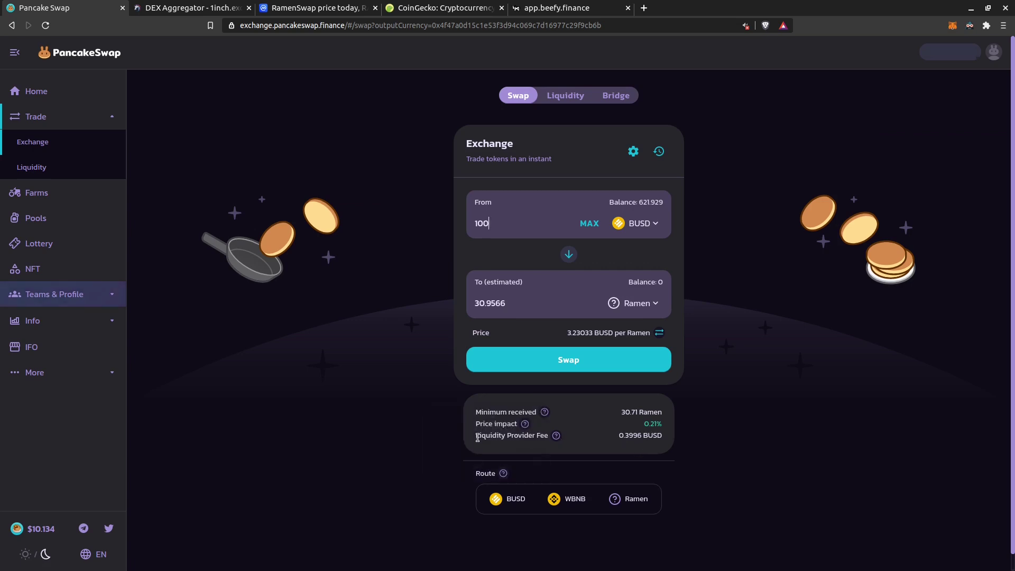
drag(620, 436, 635, 439)
click(160, 9)
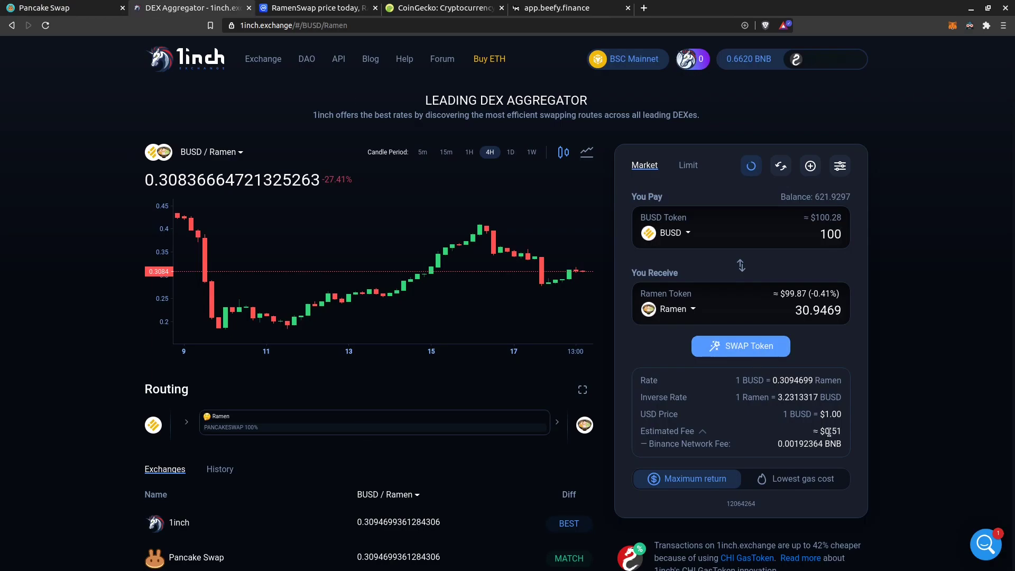
drag(817, 433, 851, 439)
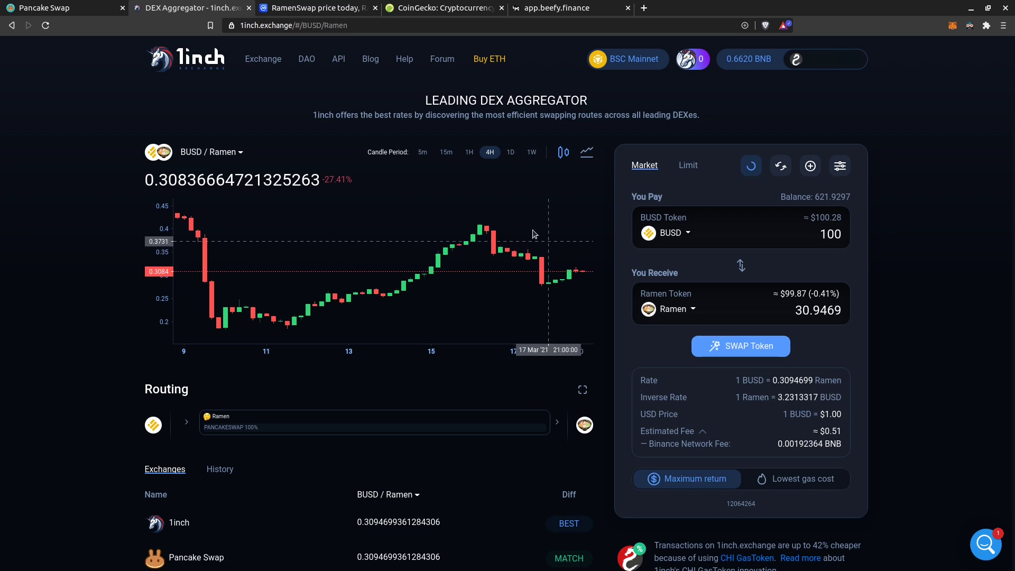
- View the SOUP-BNB vault on Beefy Finance, then search CoinMarketCap for "soup" and clear the search
click(553, 9)
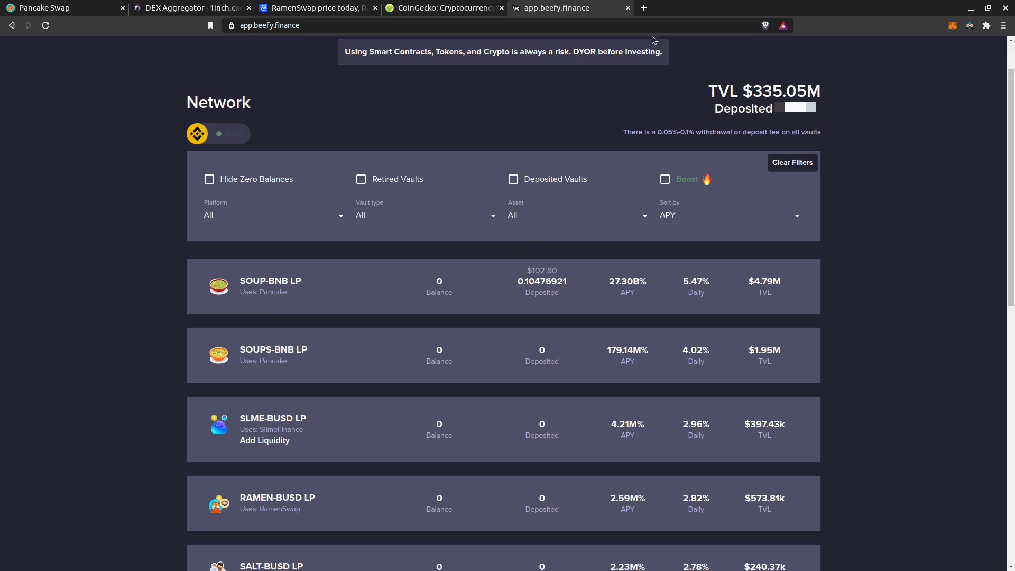
key(ctrl+3)
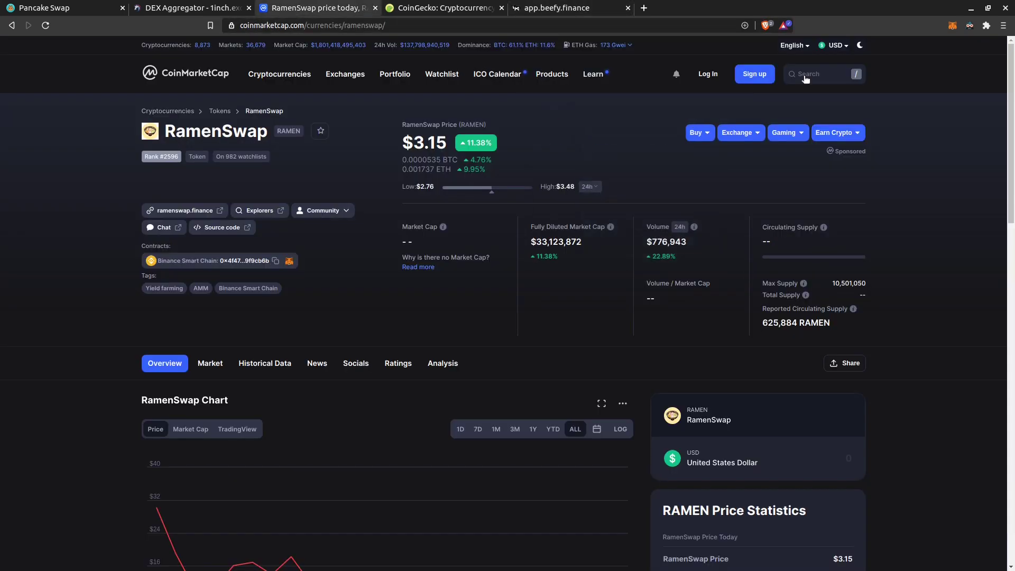
click(804, 76)
text(soup)
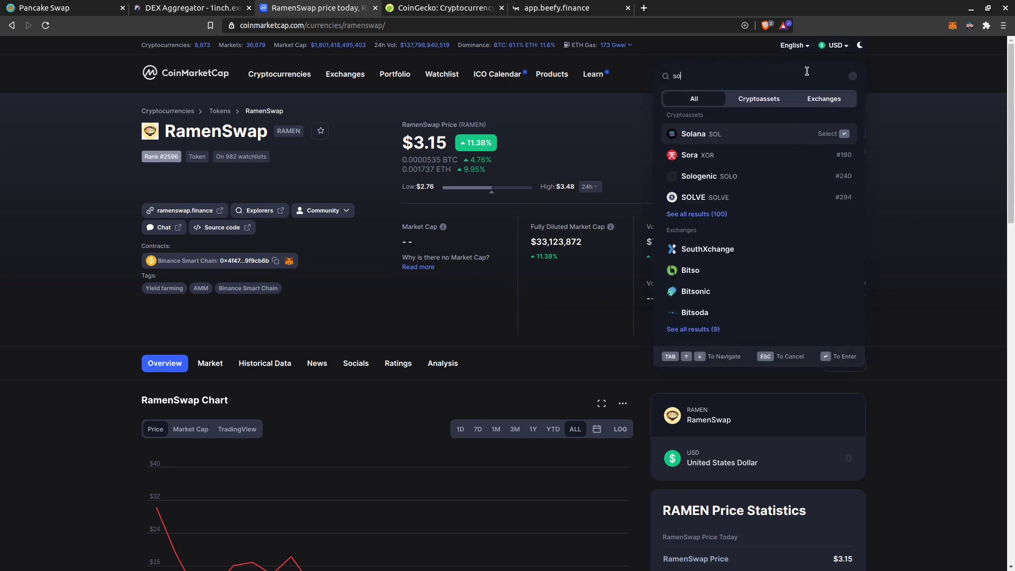
click(853, 76)
- Search CoinGecko for "soup", clear the search and return to the Beefy Finance vault list
click(412, 8)
click(697, 102)
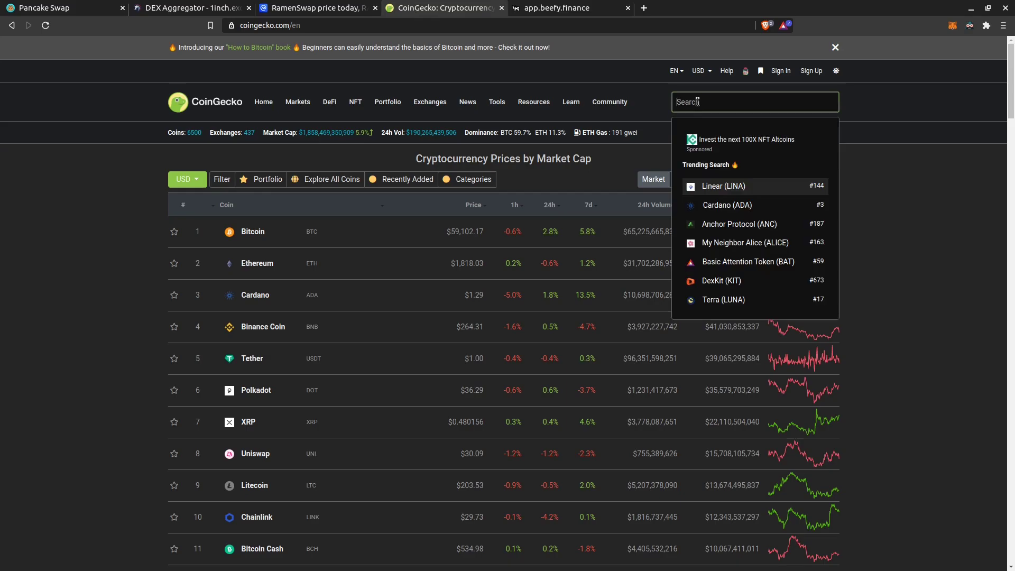
text(soup)
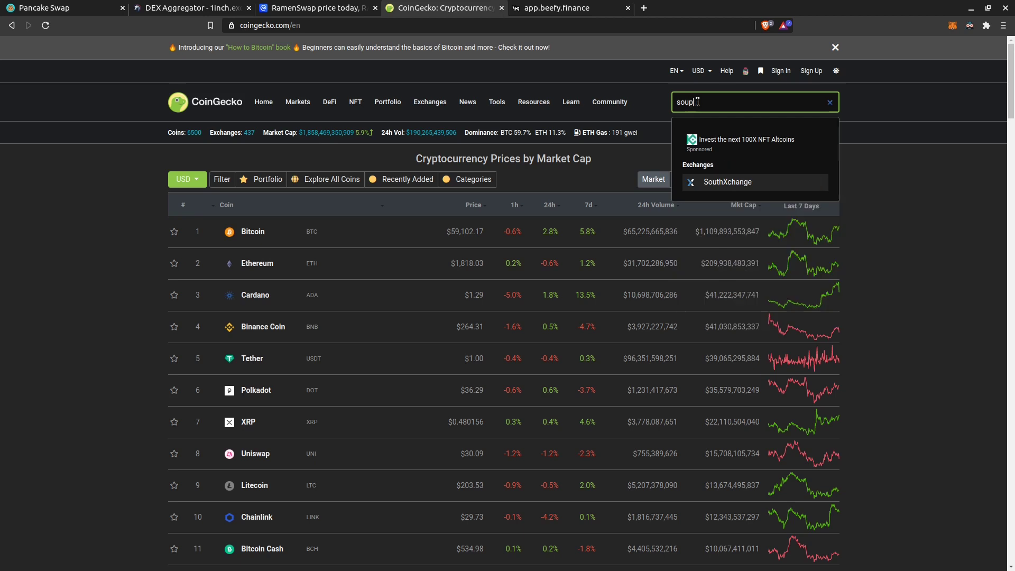
click(830, 104)
click(543, 9)
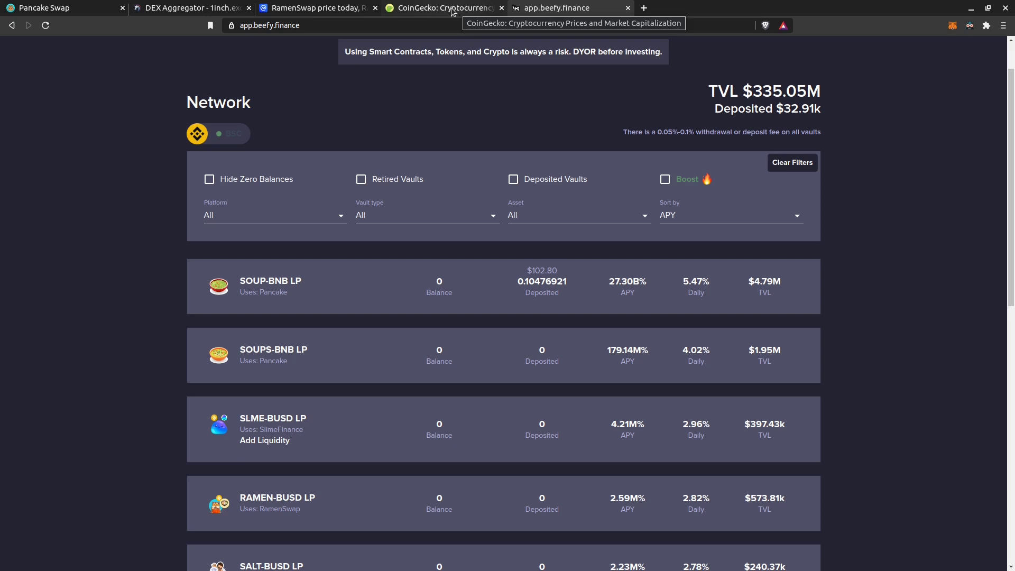
- Open the soups.finance home page in a new browser tab
click(645, 9)
text(soups.finance/boiler)
key(Return)
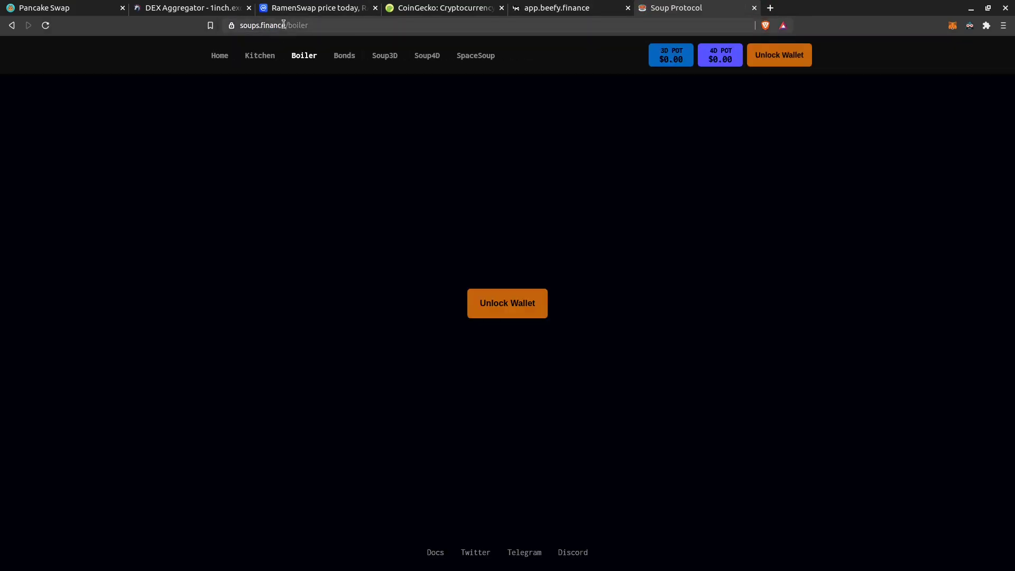
drag(283, 24, 346, 23)
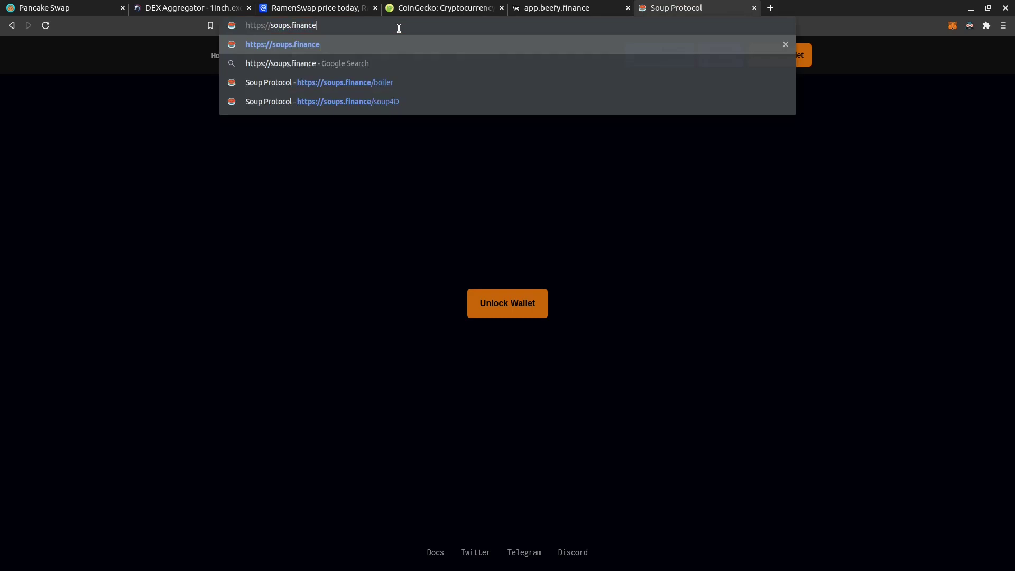
key(BackSpace)
key(Return)
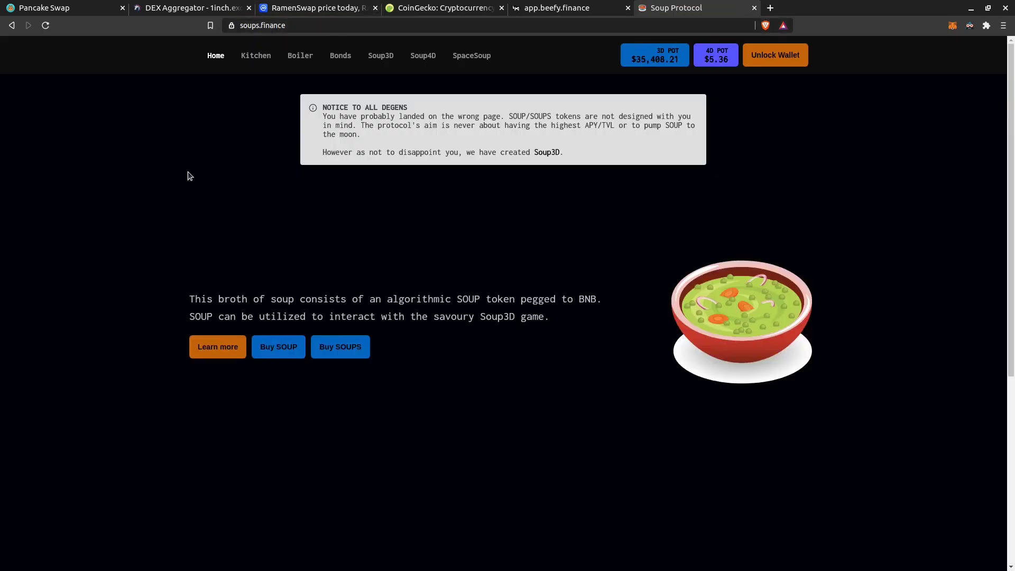
- Follow the site's Buy SOUP link, copy the SOUP contract address from the PancakeSwap web address, close that tab and return to the Ramen swap
click(283, 349)
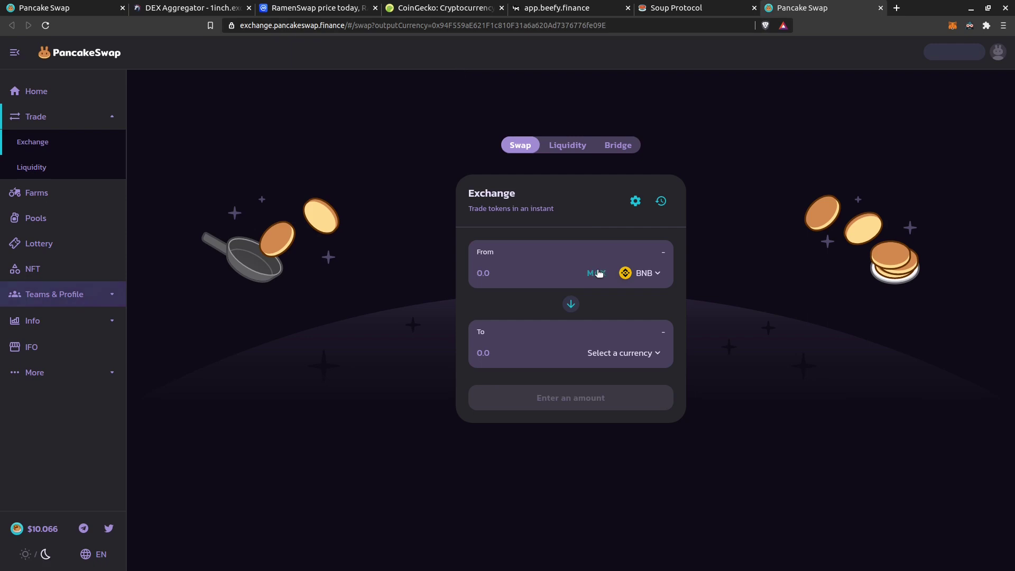
drag(438, 25, 642, 25)
key(ctrl+c)
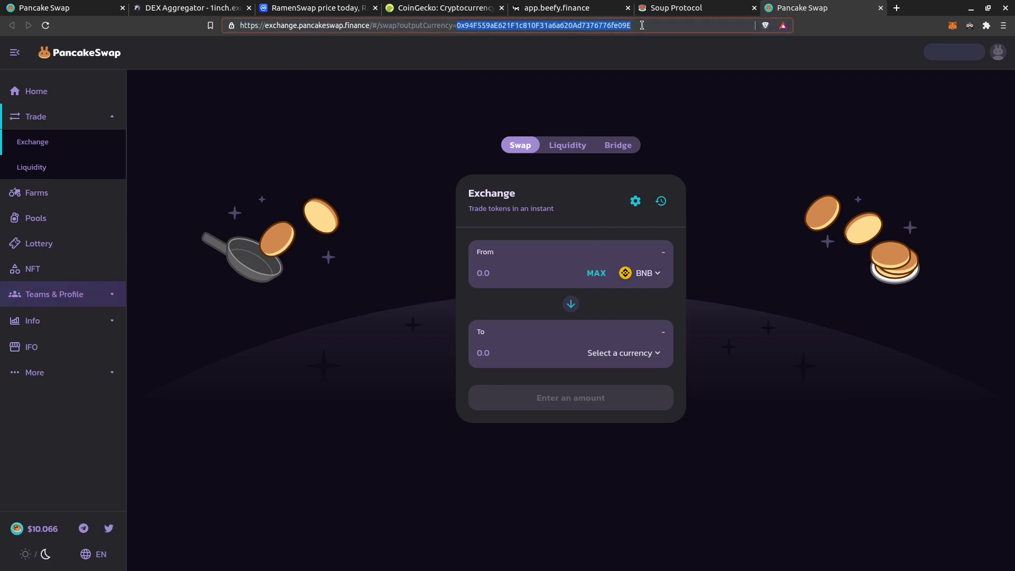
click(881, 8)
click(51, 11)
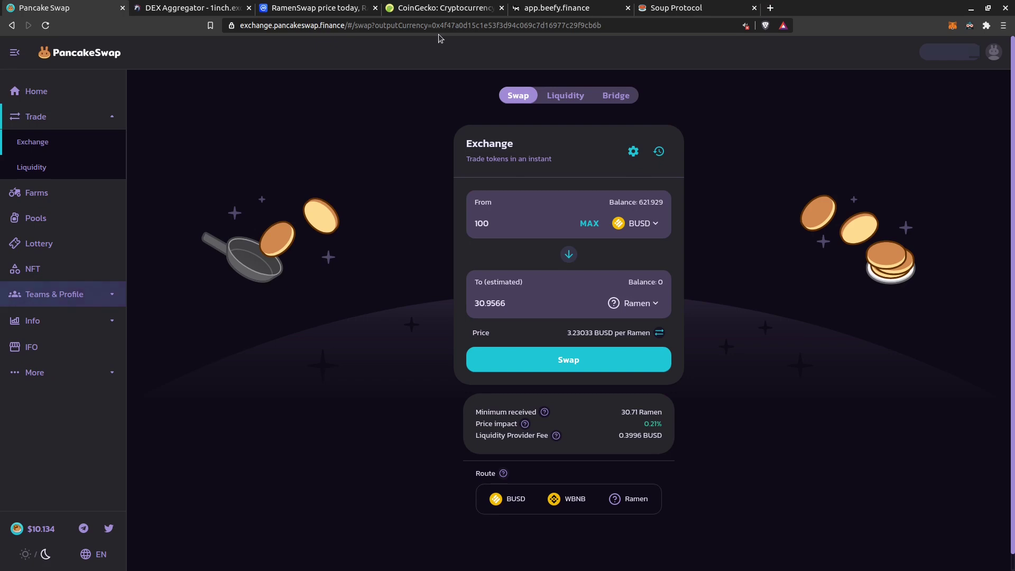
- Load the SOUP swap by replacing the output token's contract address in the PancakeSwap web address, and acknowledge the imported-token warning
drag(433, 27, 659, 30)
key(ctrl+v)
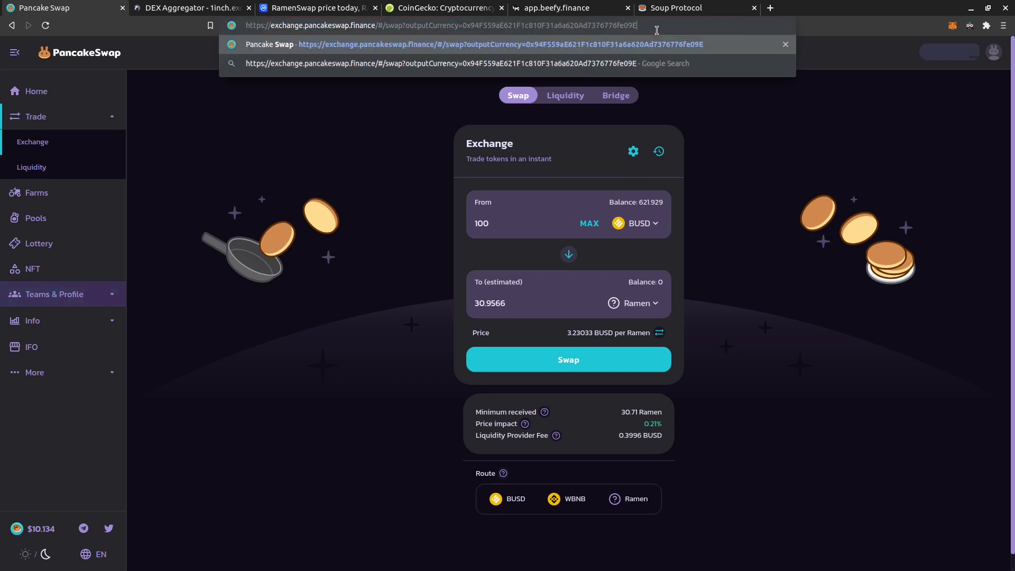
key(Return)
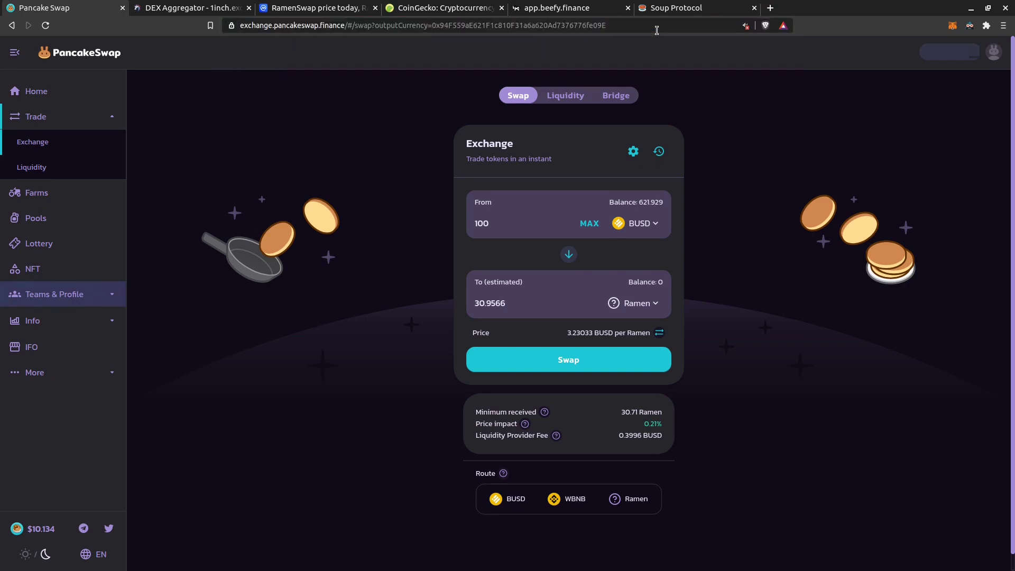
click(678, 25)
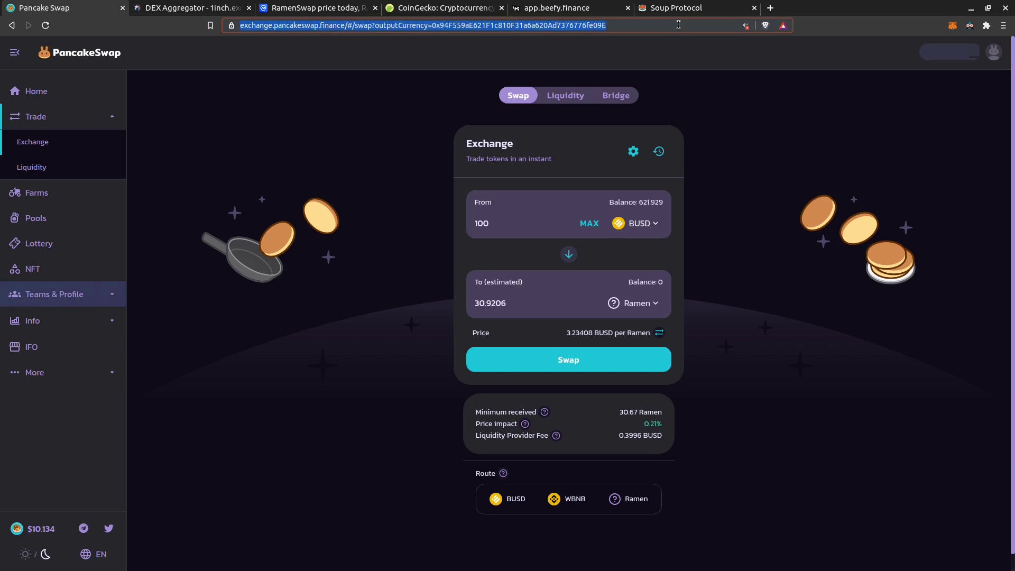
key(Return)
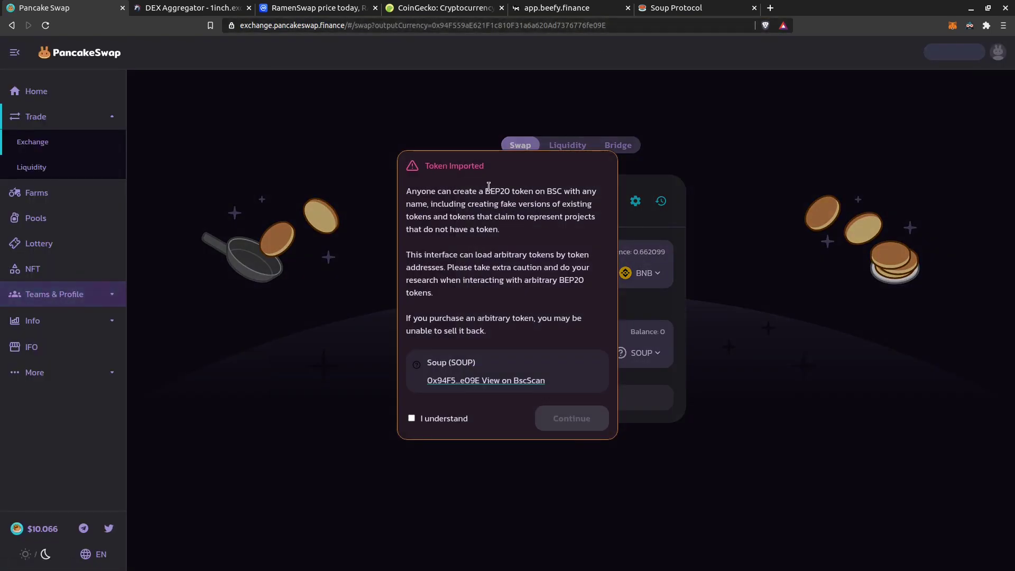
click(412, 418)
click(576, 419)
- Set the swap to pay with 100 BUSD for SOUP
click(650, 274)
text(busd)
click(458, 202)
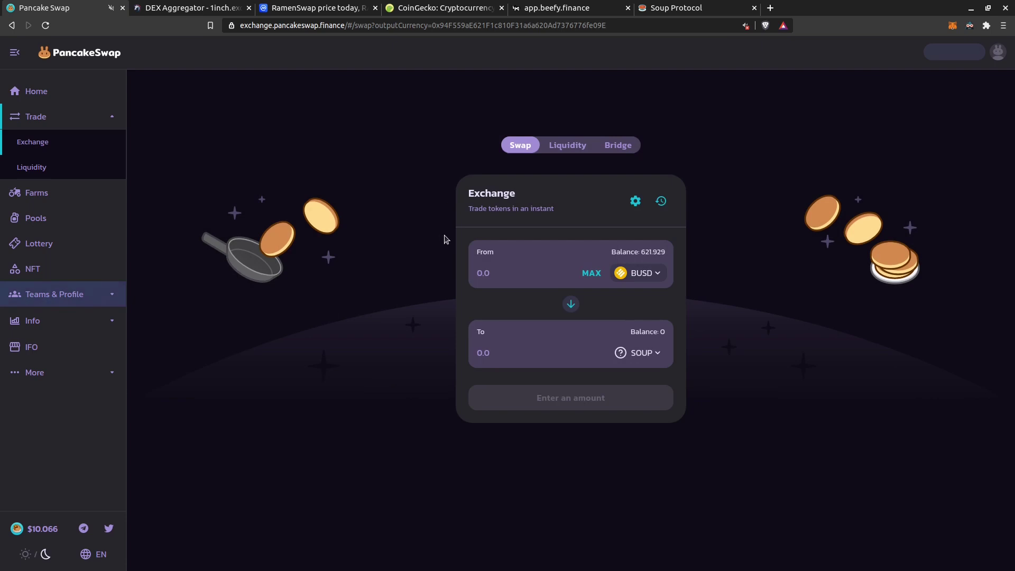
text(100)
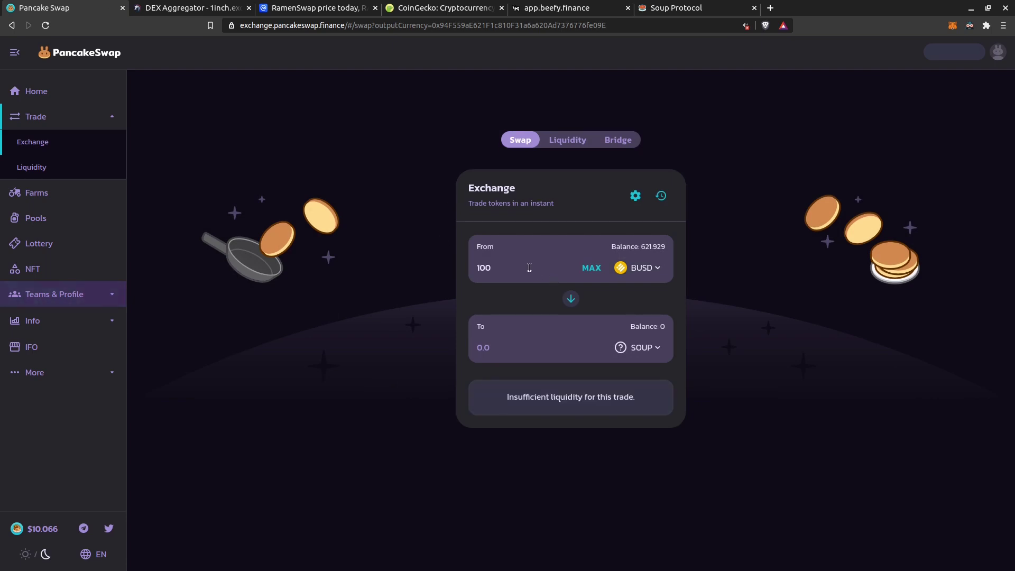
- Switch to the 1inch exchange, search the receiving tokens for "soup" and choose SOUP
click(170, 11)
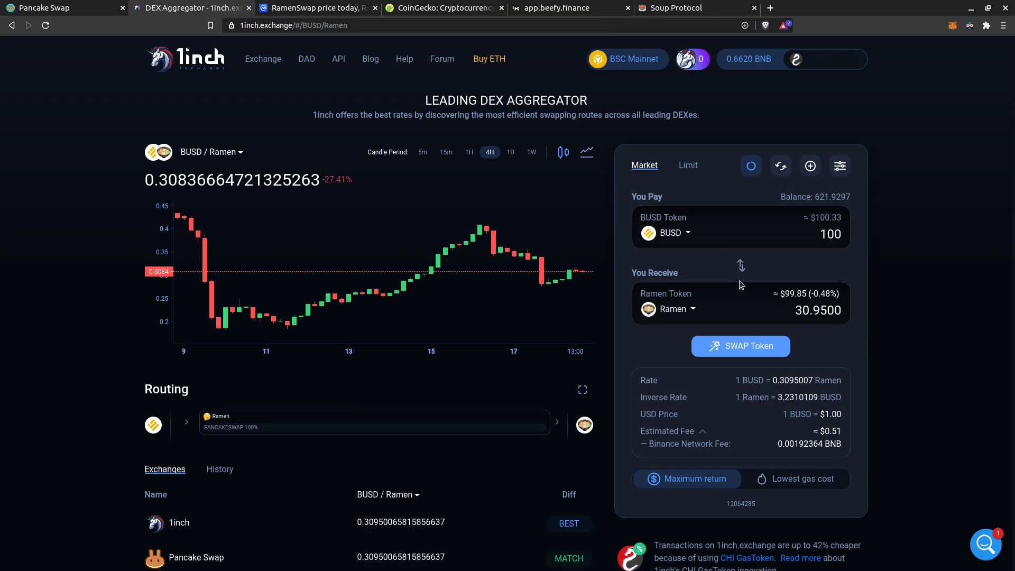
click(681, 309)
text(ramen)
drag(698, 342, 644, 345)
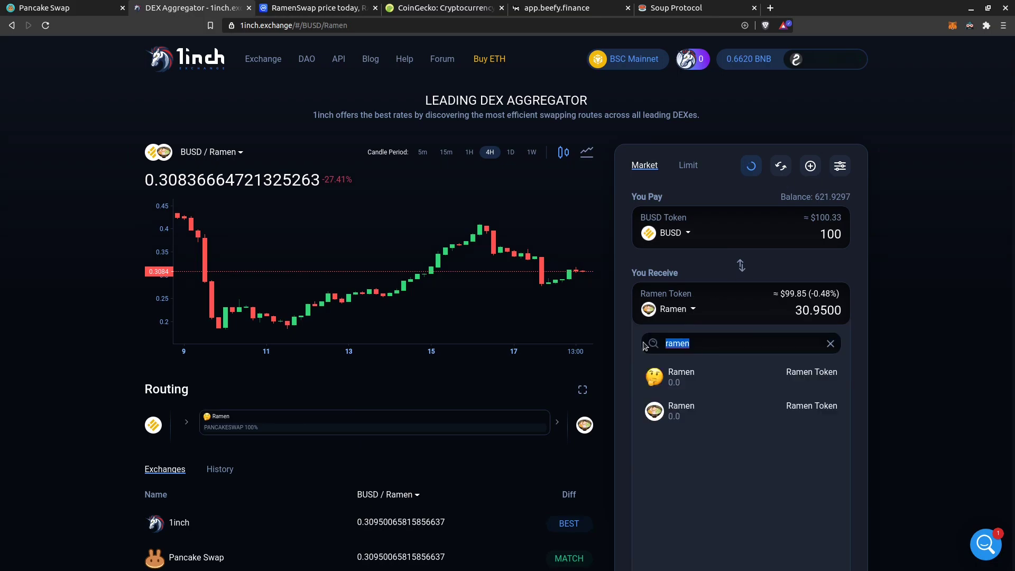
text(soup)
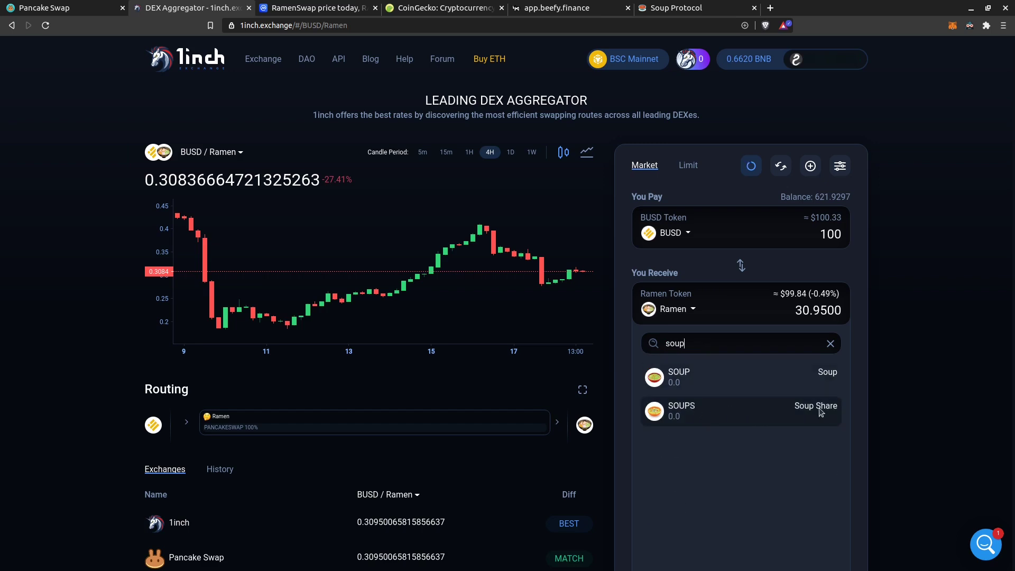
click(703, 377)
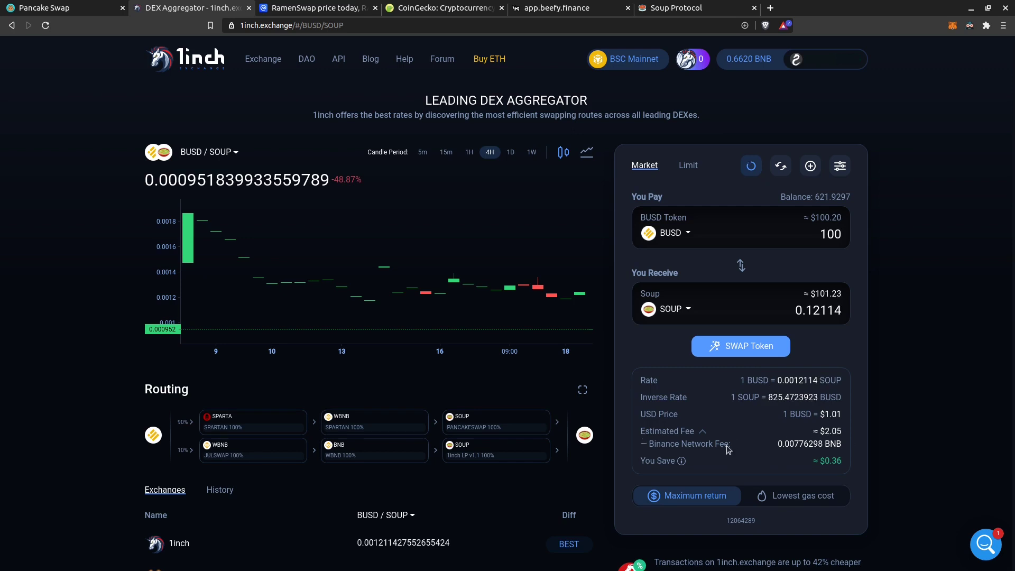
- Check the Binance network fee of the 1inch BUSD to SOUP quote, then return to PancakeSwap
drag(777, 444, 842, 445)
click(785, 441)
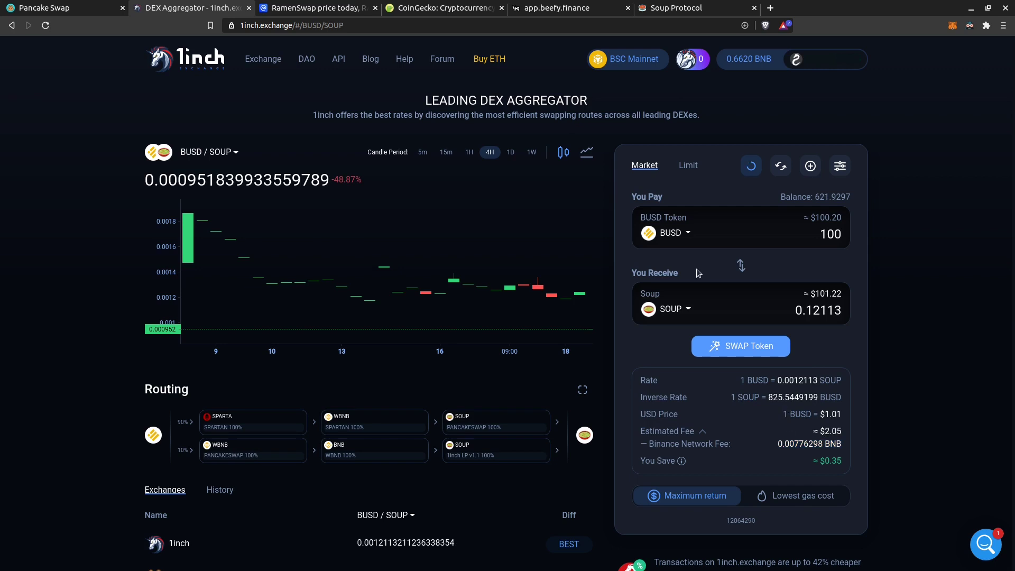
click(73, 9)
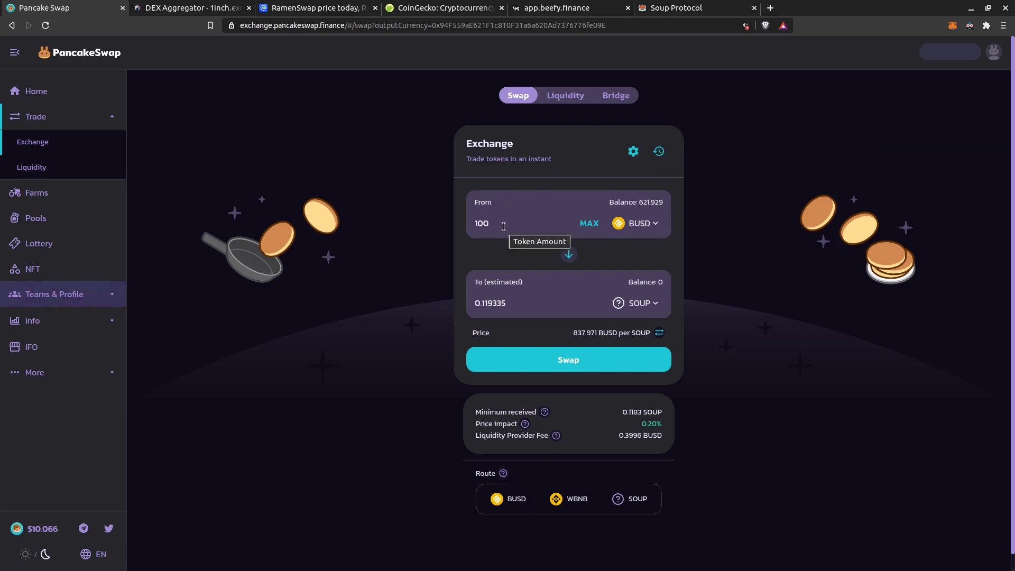
- Re-enter 100 as the BUSD amount to refresh the SOUP quote, and check its liquidity provider fee
key(BackSpace)
key(BackSpace)
key(BackSpace)
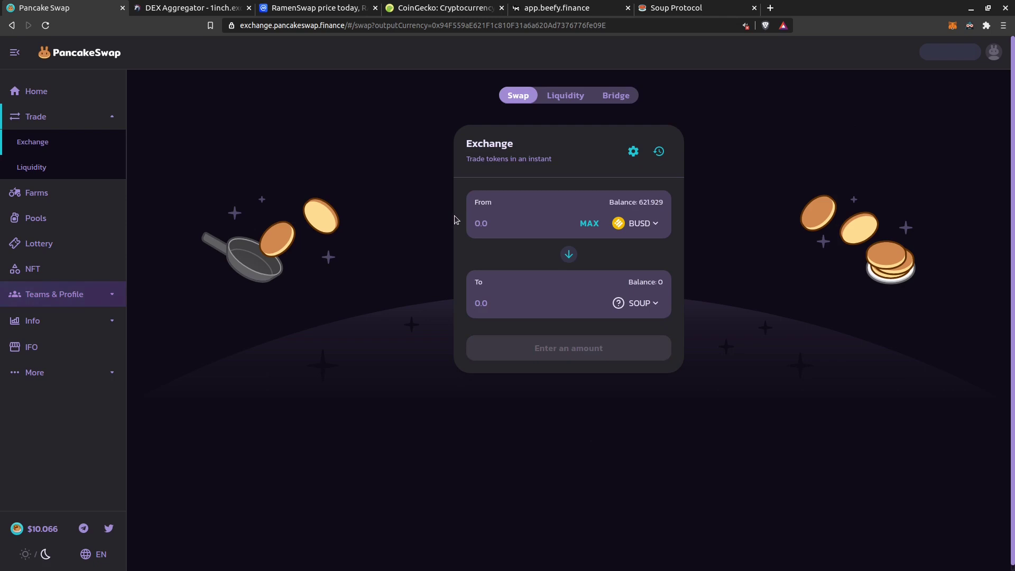
text(100)
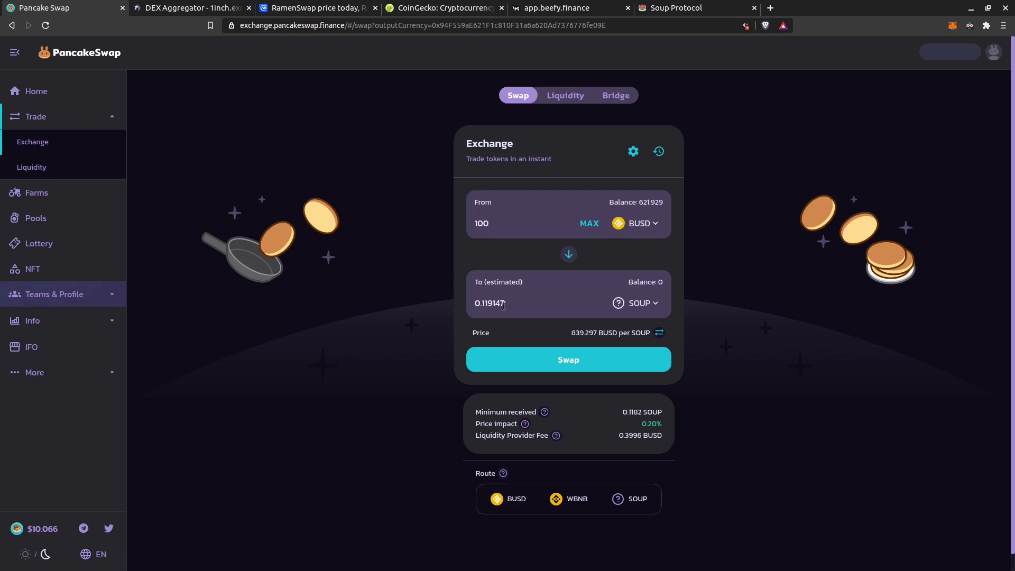
drag(615, 434, 664, 437)
click(644, 450)
- Switch to 1inch, review the BUSD to SOUP routing and exchange comparison, and compare them using the Lowest gas cost option
click(195, 8)
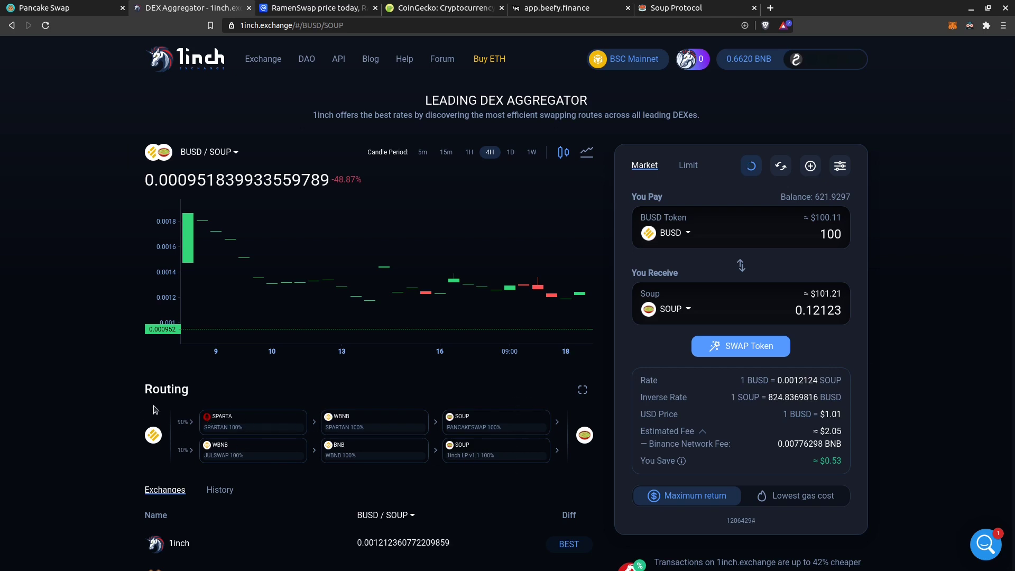
scroll(56, 403, down, 2)
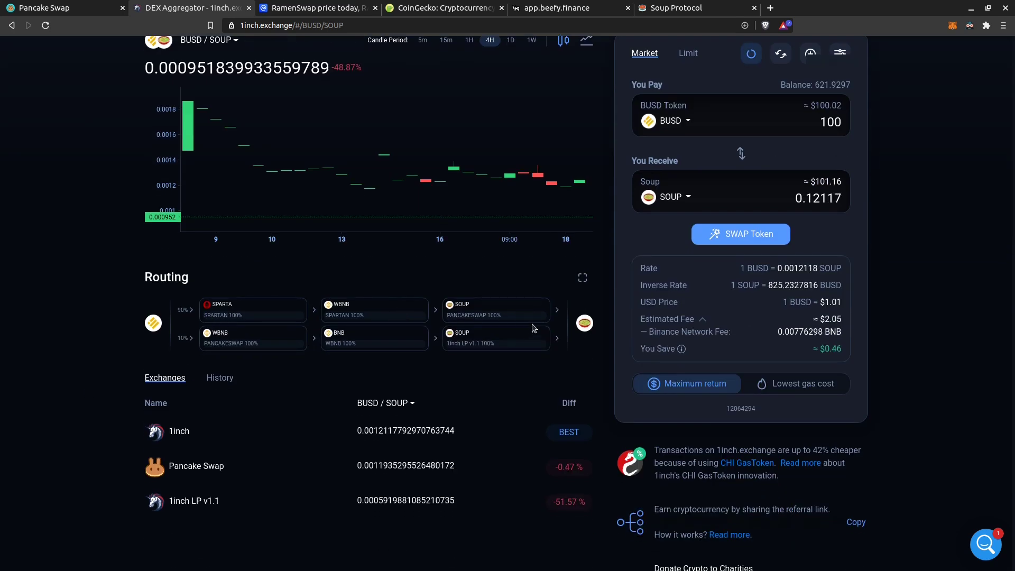
scroll(426, 423, up, 2)
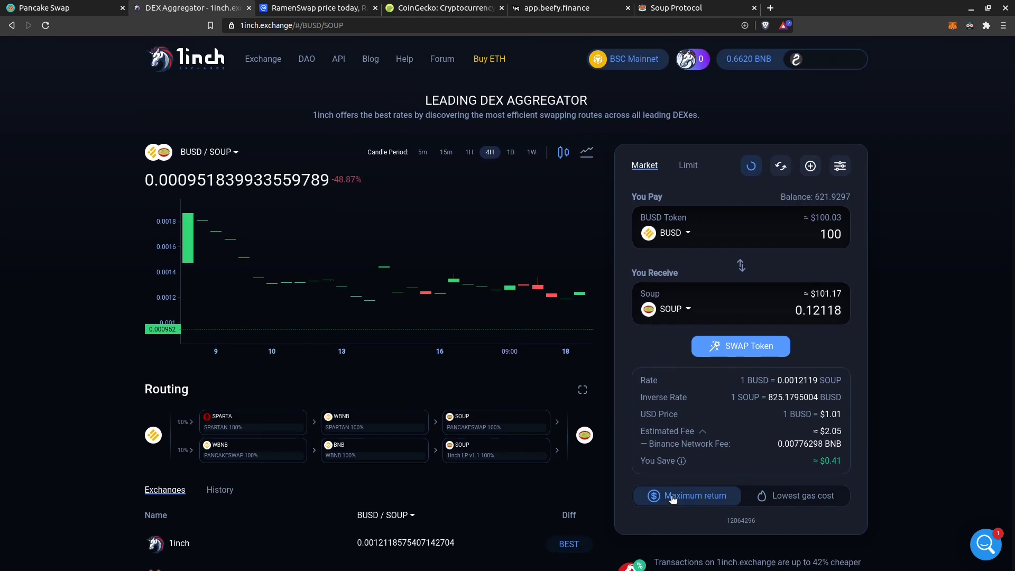
click(802, 499)
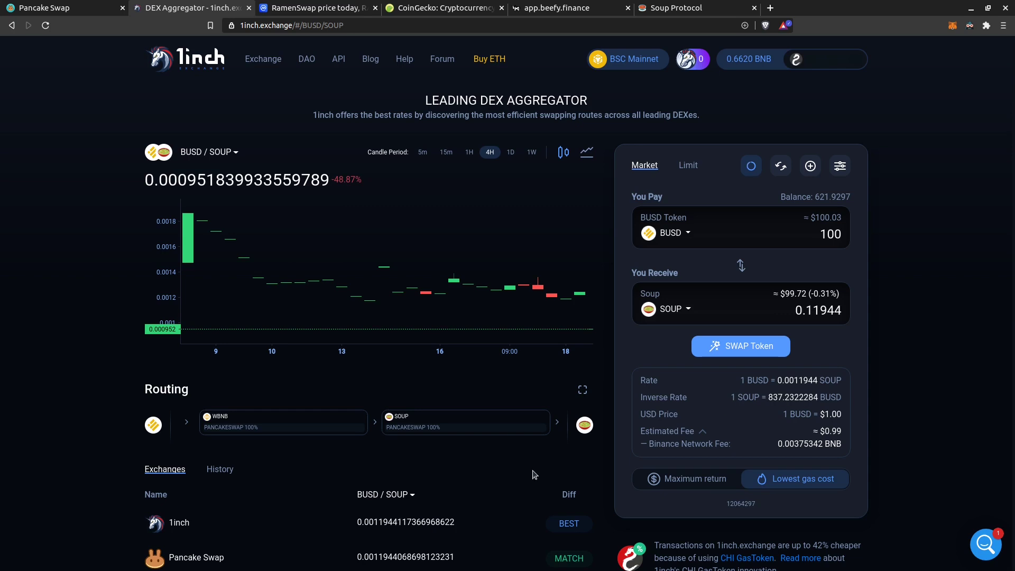
scroll(792, 418, down, 2)
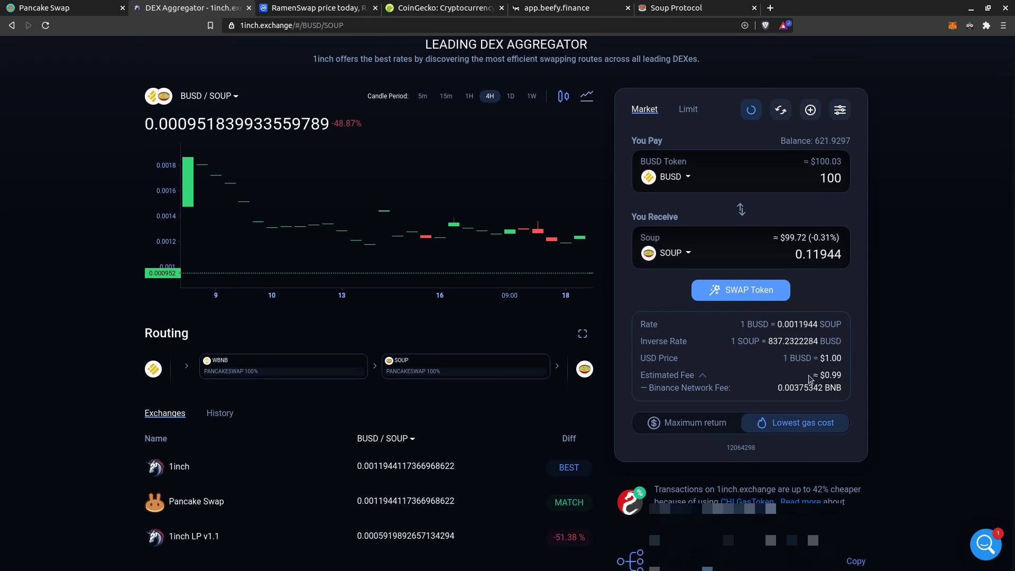
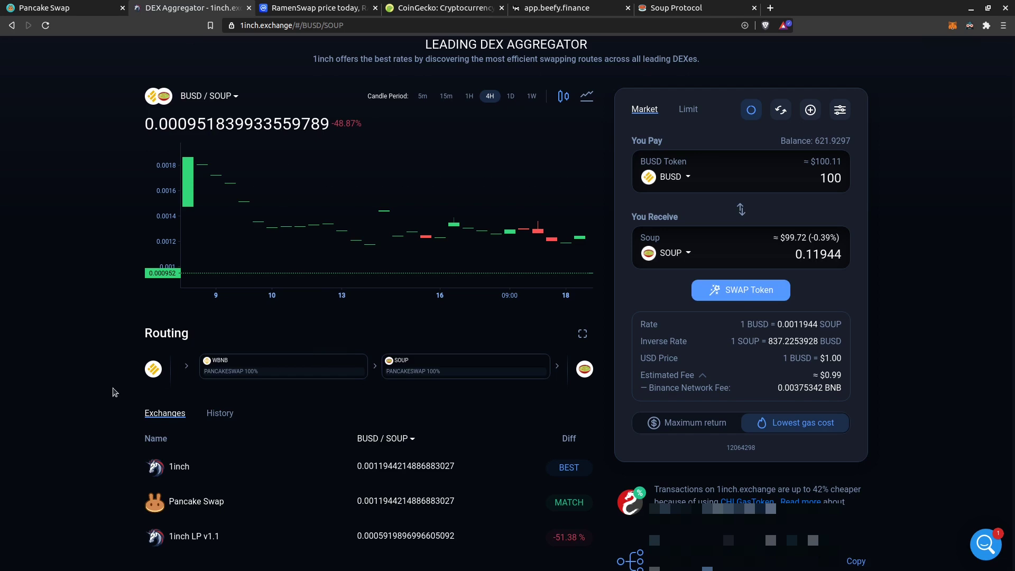
- Set the 1inch quote back to Maximum return and check its estimated fee and Binance network fee
click(681, 425)
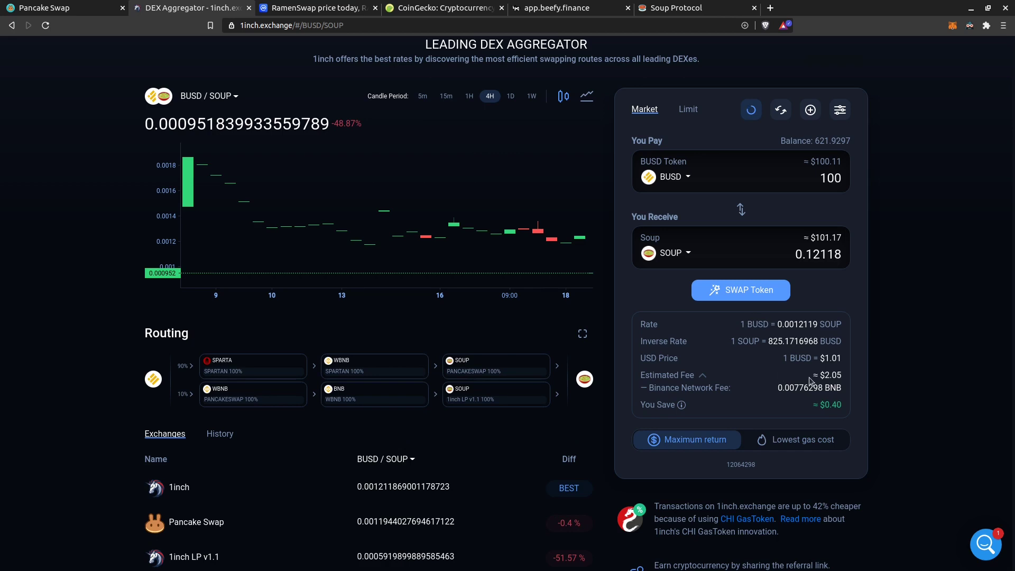
drag(814, 372, 835, 377)
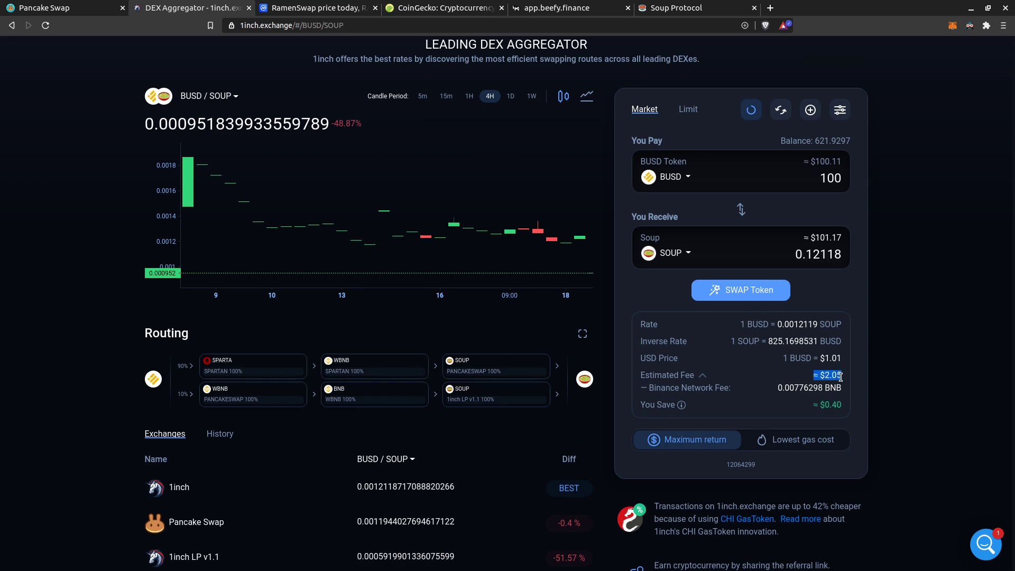
click(809, 422)
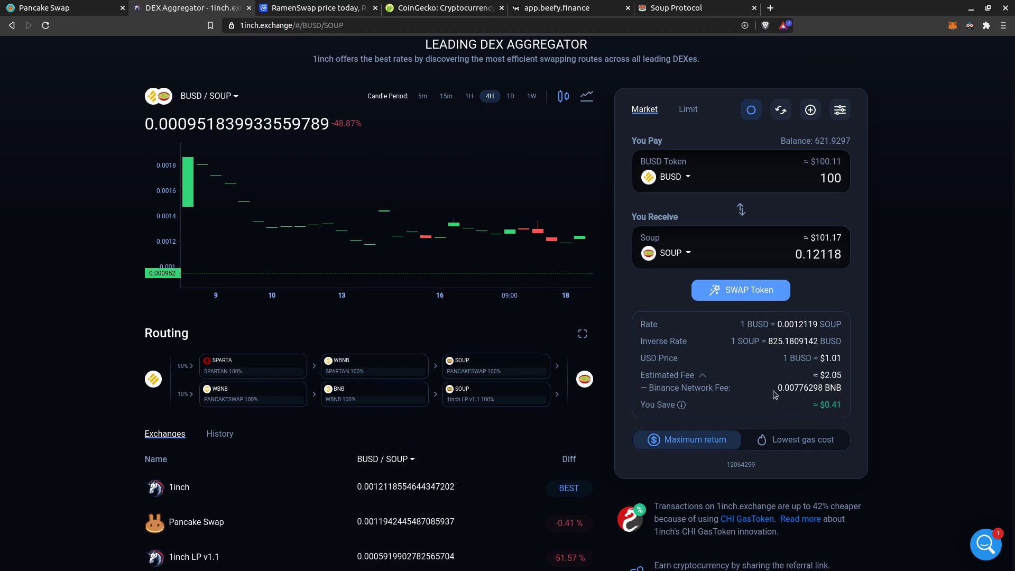
drag(774, 391, 842, 388)
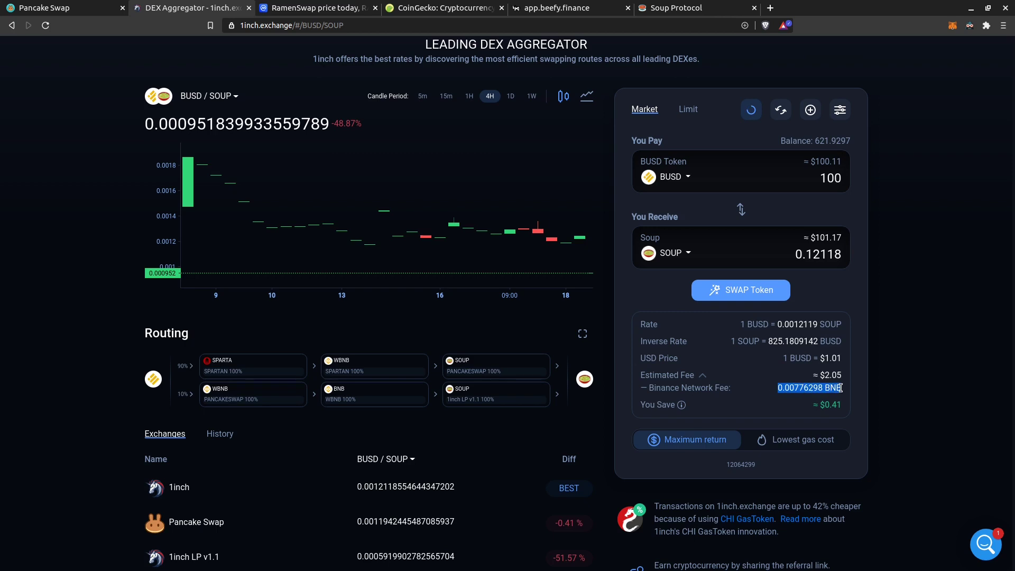
click(791, 391)
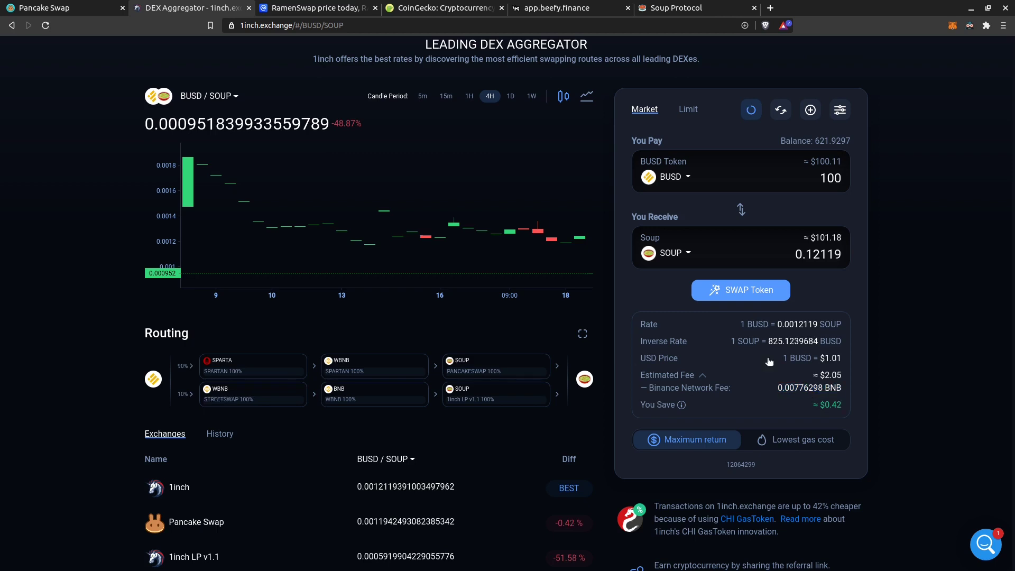
- Submit the 1inch swap of 100 BUSD to SOUP, check the total gas fee in MetaMask, then reject the transaction and dismiss the notice
click(746, 296)
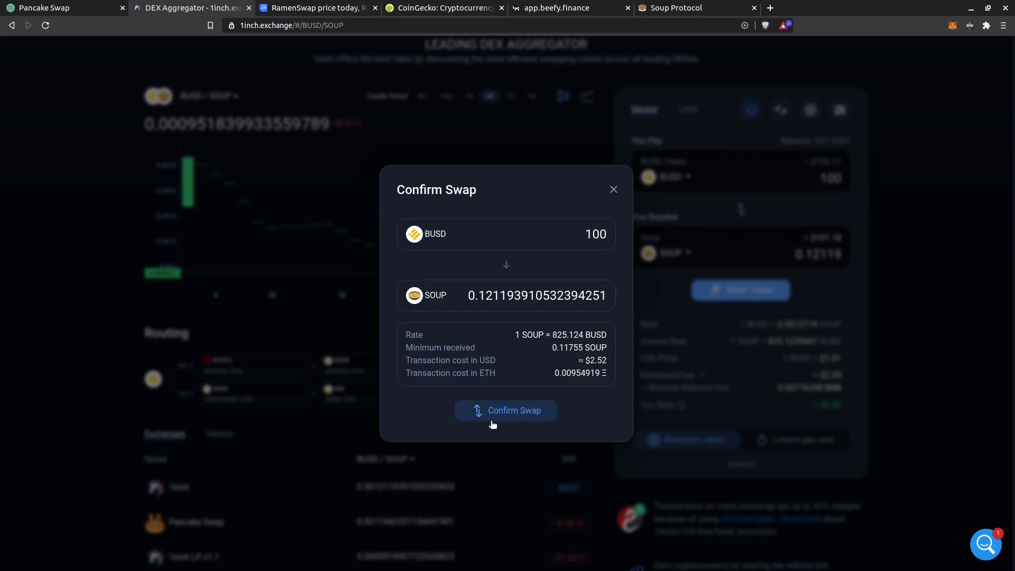
click(513, 411)
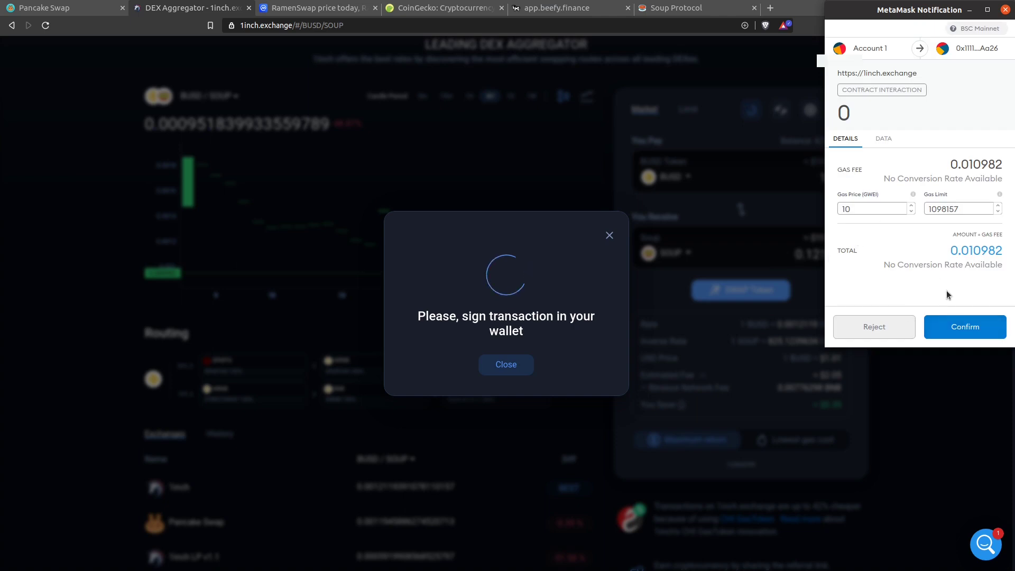
drag(953, 251, 999, 251)
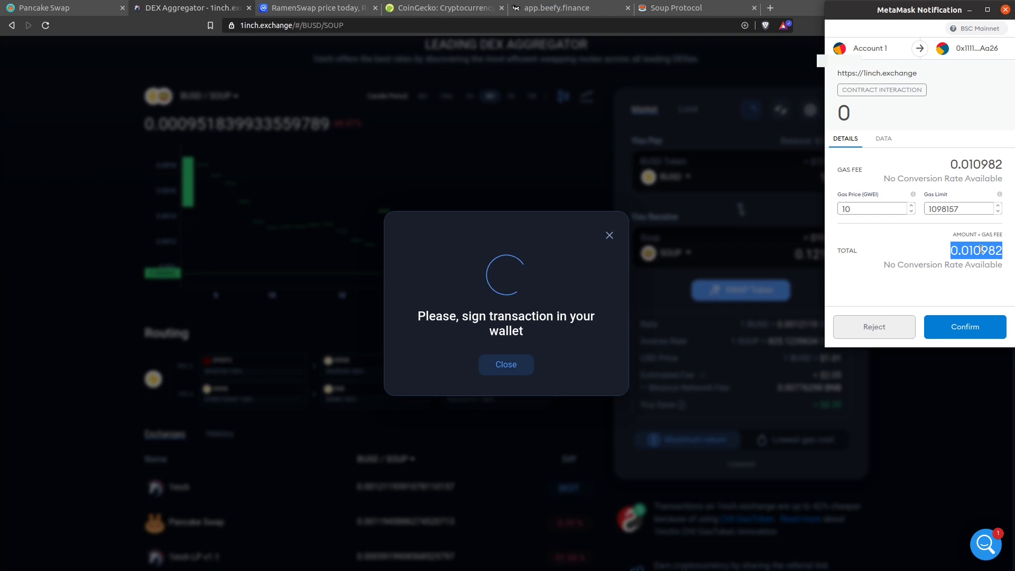
click(883, 328)
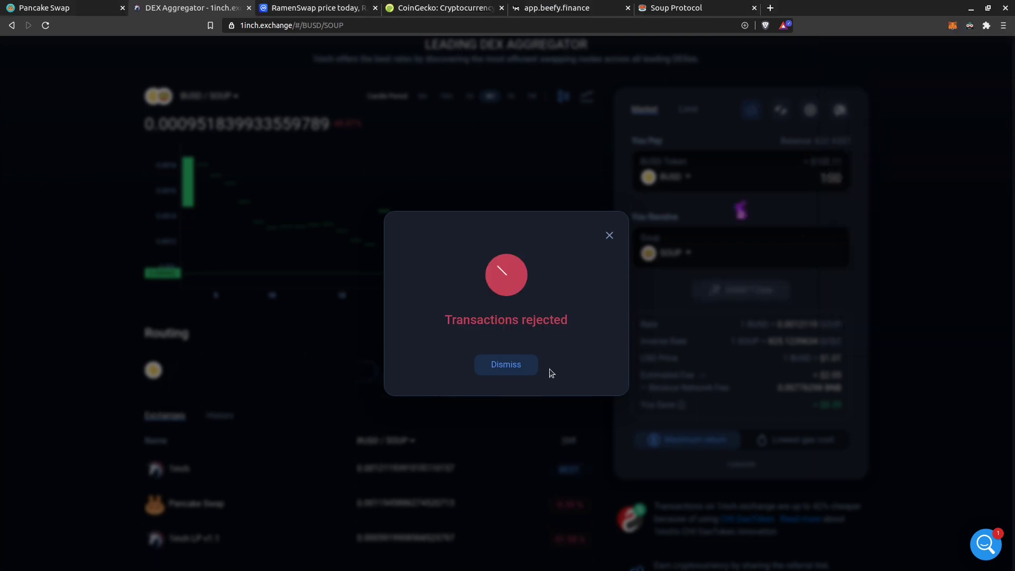
click(506, 366)
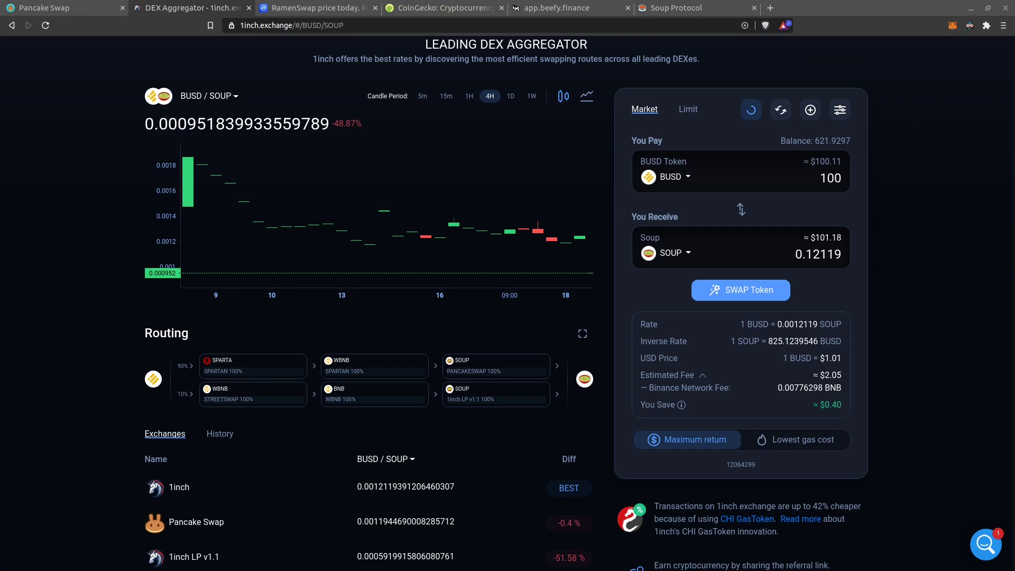
- Switch to the Calculator, compute 0.010982×263 to convert the MetaMask gas fee, and return to the 1inch page
drag(0, 275, 78, 307)
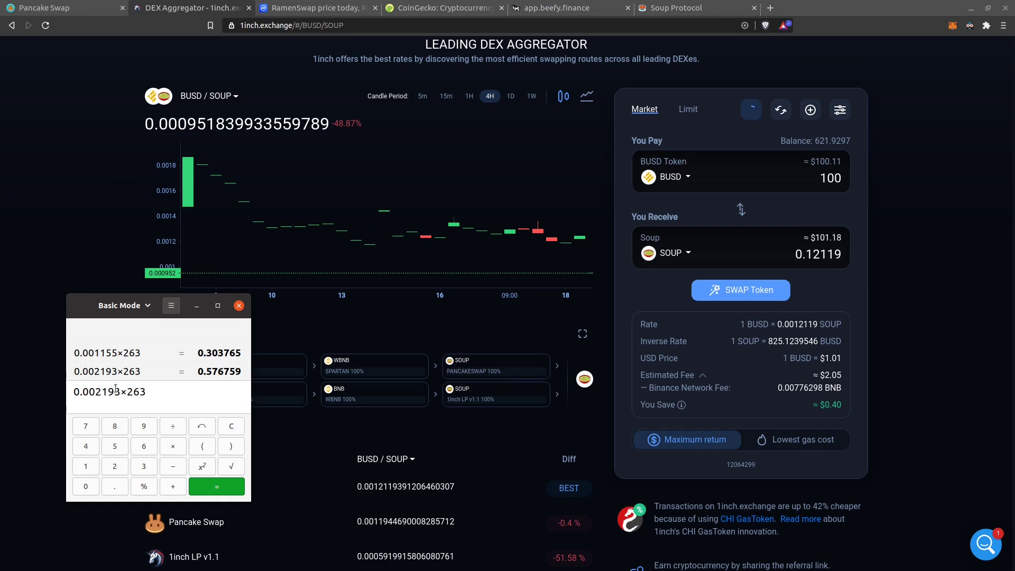
drag(117, 392, 52, 395)
text(0.010982)
key(Return)
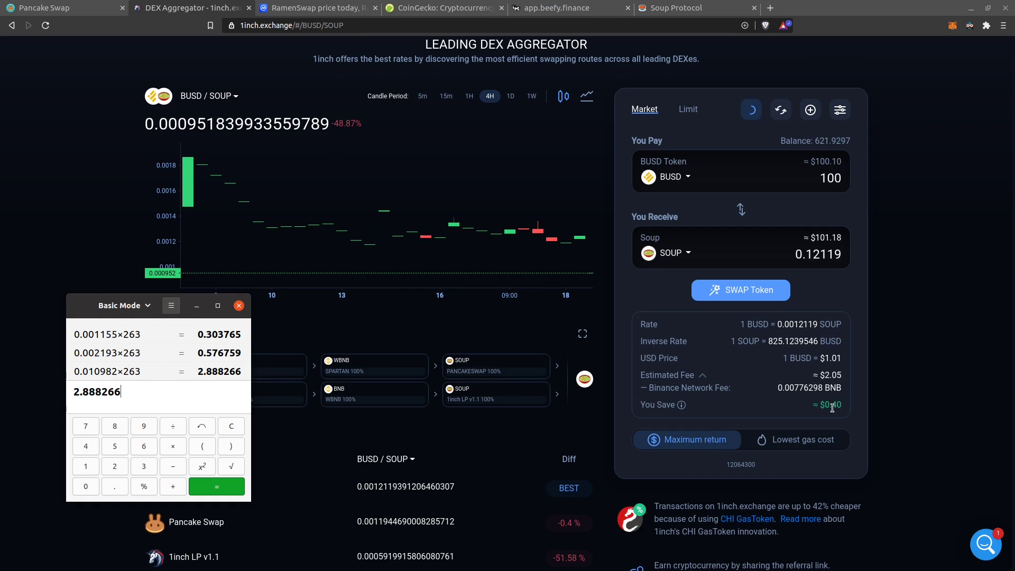
click(891, 414)
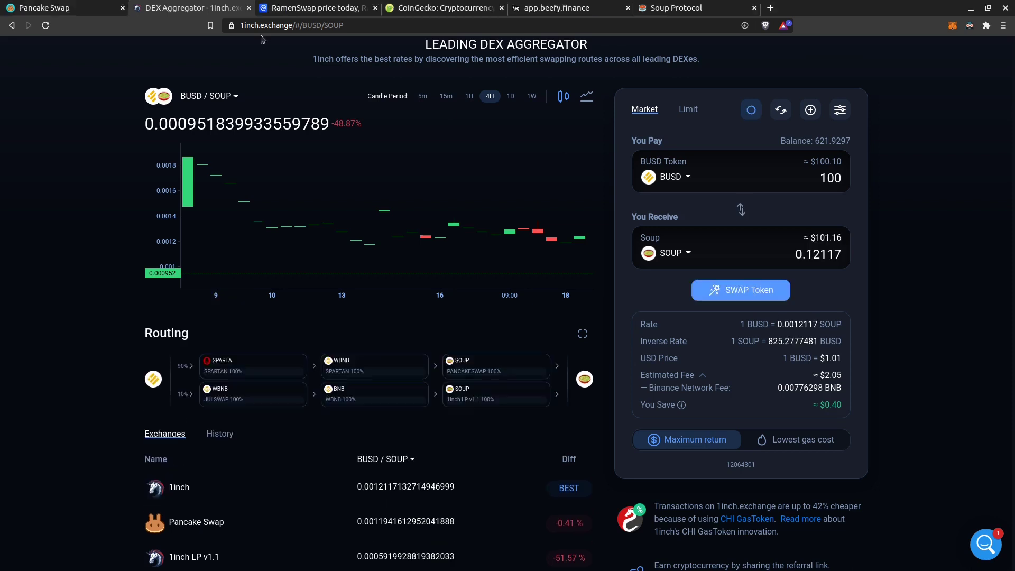
- Switch to PancakeSwap, submit the 100 BUSD to SOUP swap with the updated price, check MetaMask's total gas fee, then reject it and dismiss the error
click(53, 7)
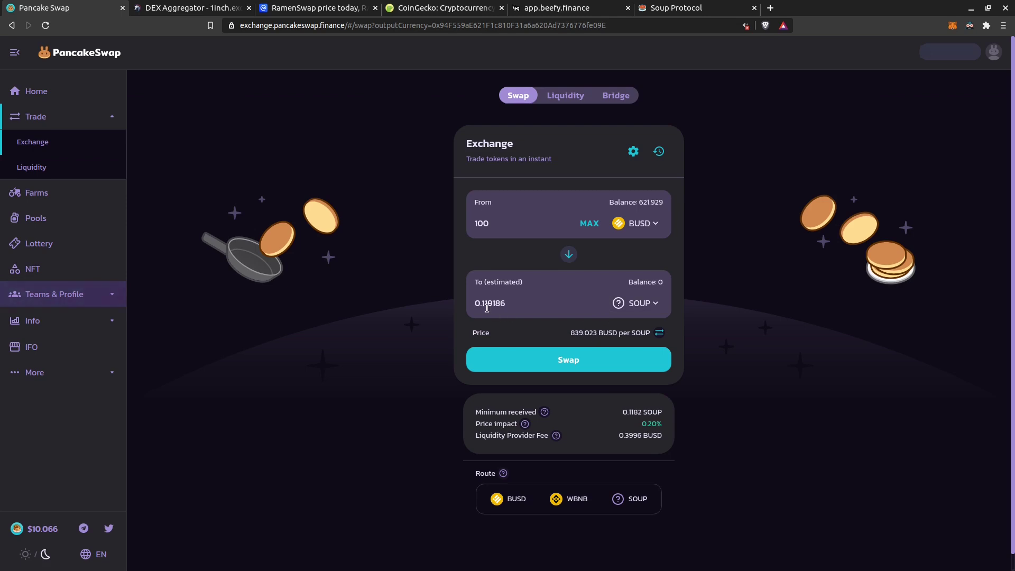
click(558, 361)
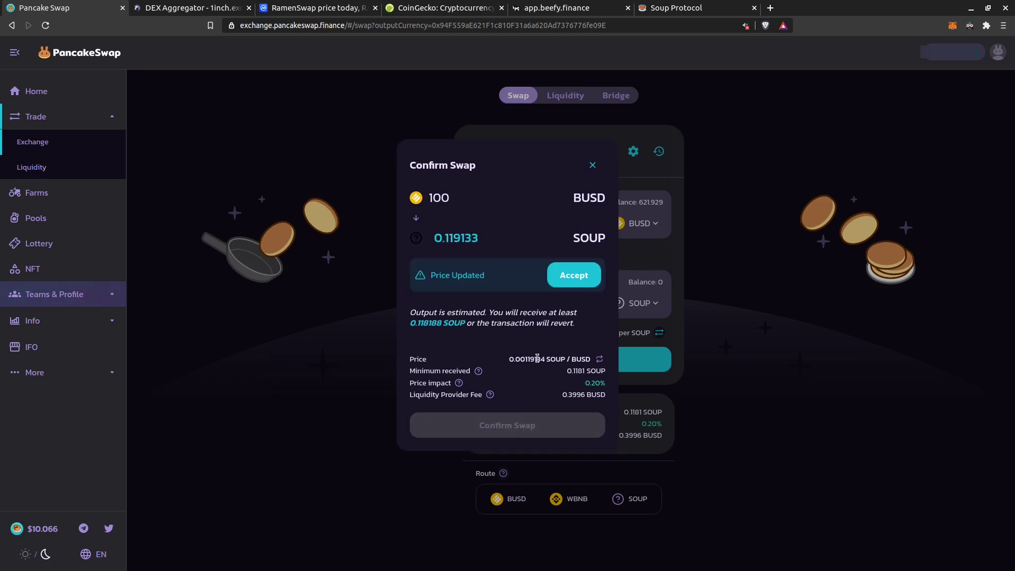
click(580, 277)
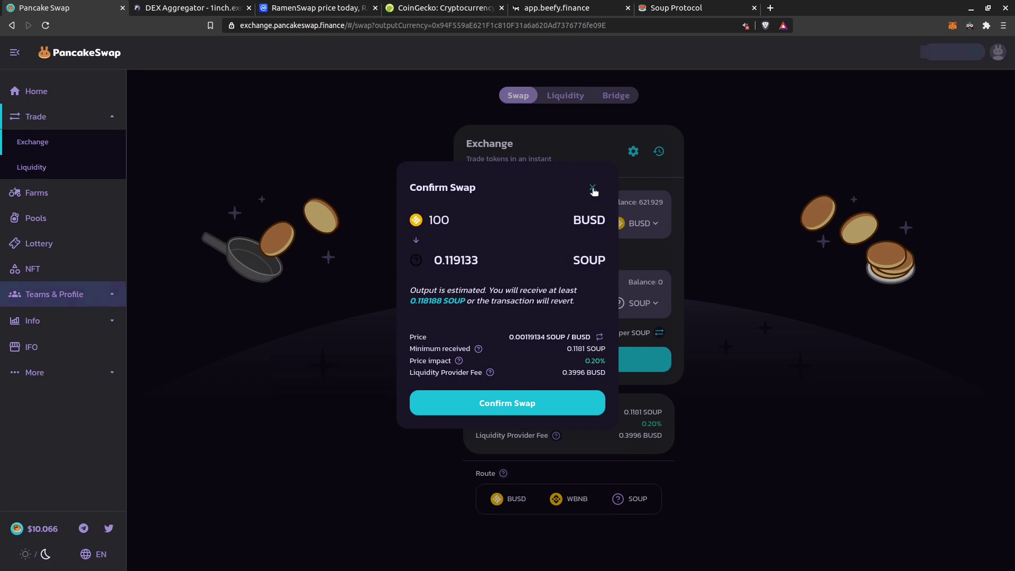
click(519, 404)
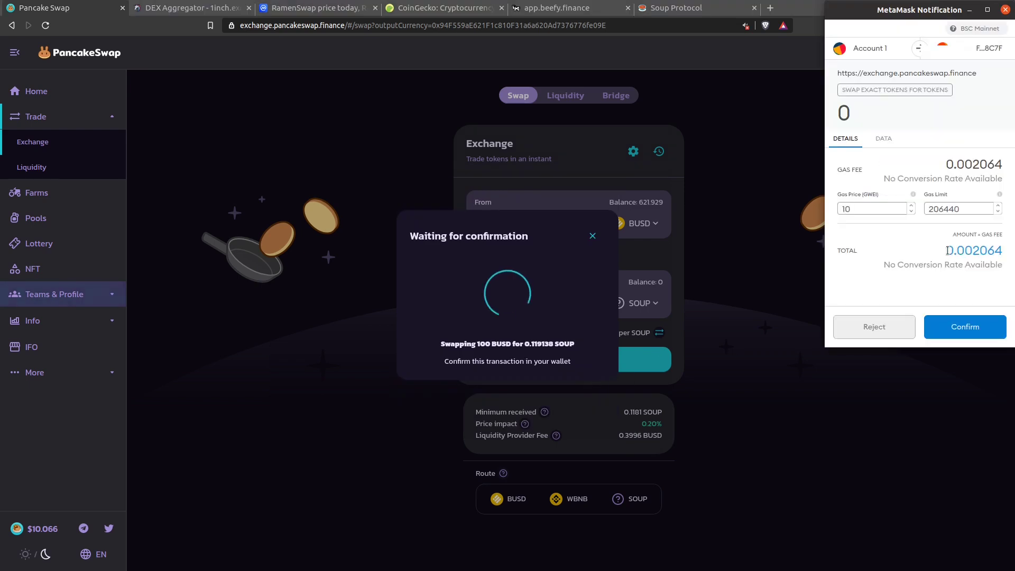
drag(945, 255, 1004, 258)
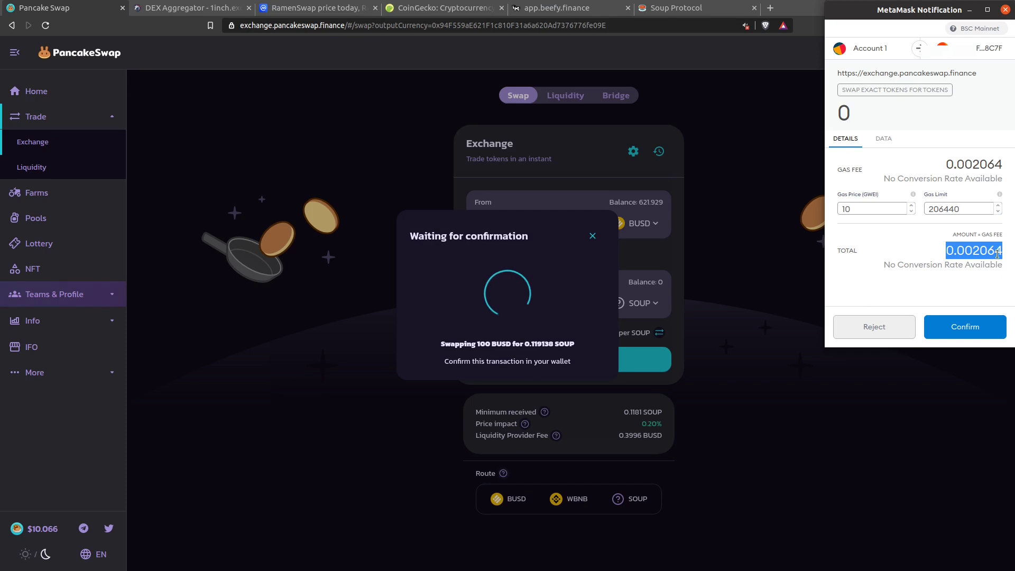
click(895, 329)
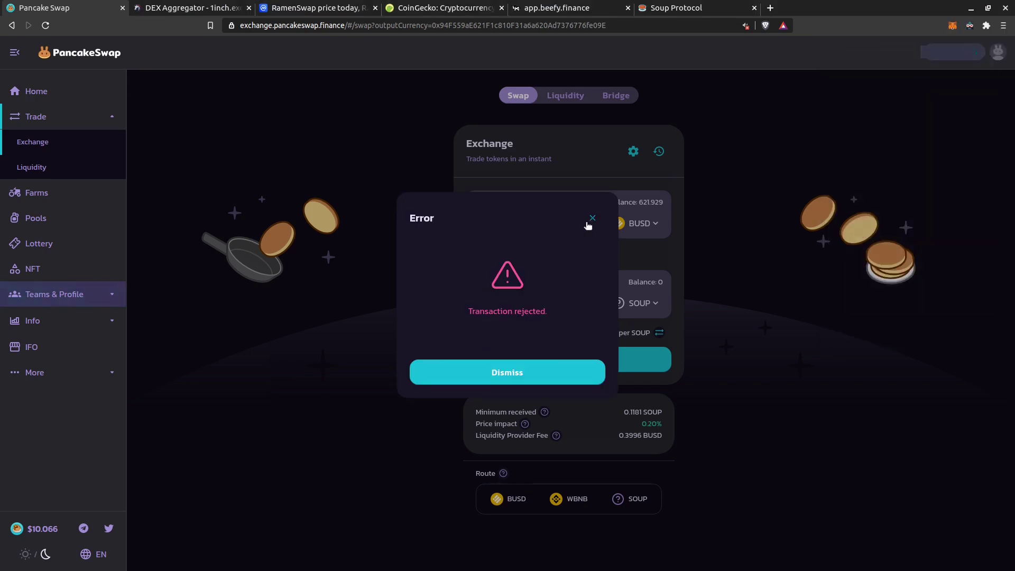
click(590, 221)
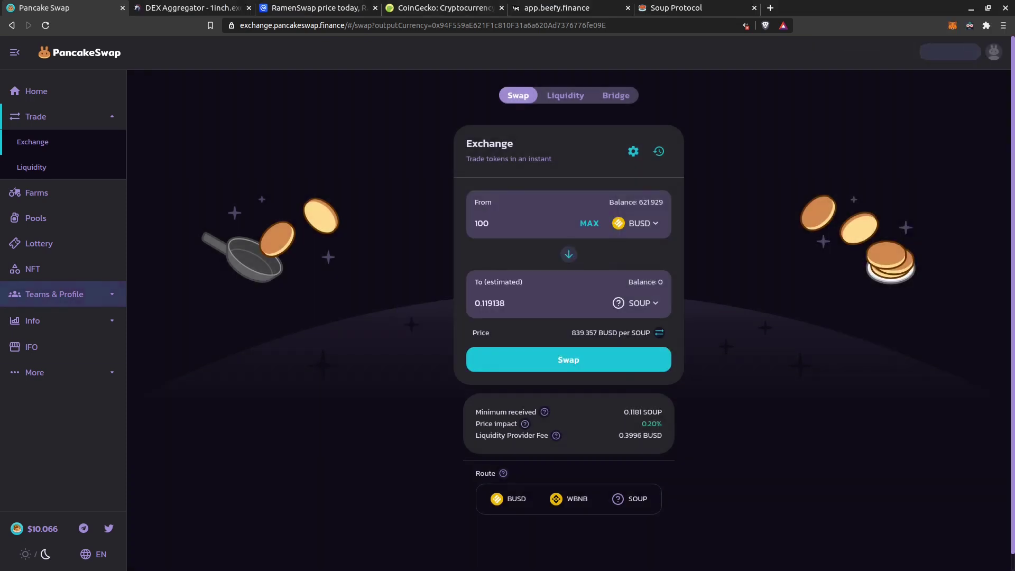
- Switch to the Calculator, compute 0.002064×263 to convert the PancakeSwap gas fee, and minimize the Calculator
key(alt+Tab)
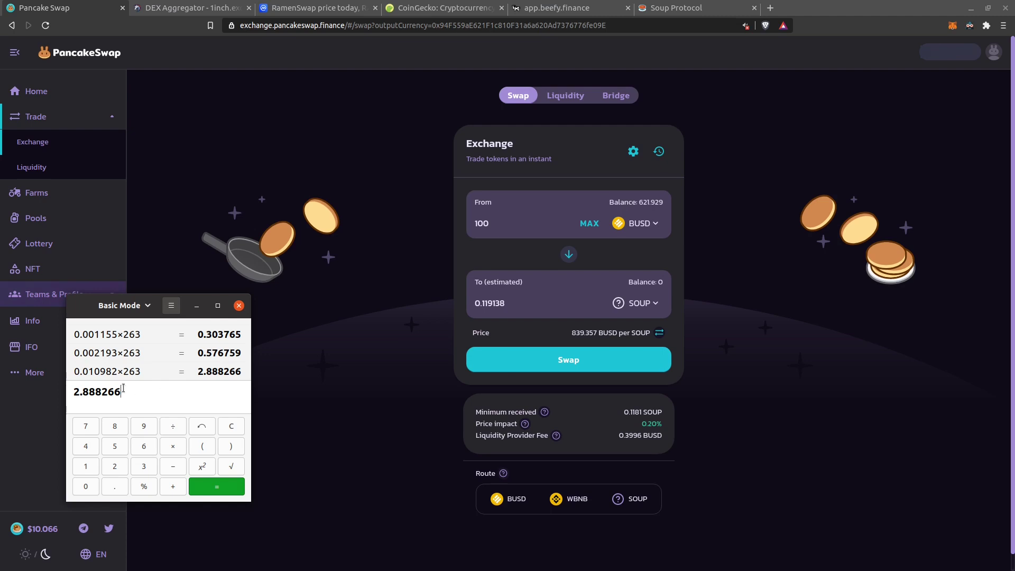
click(101, 373)
double_click(119, 391)
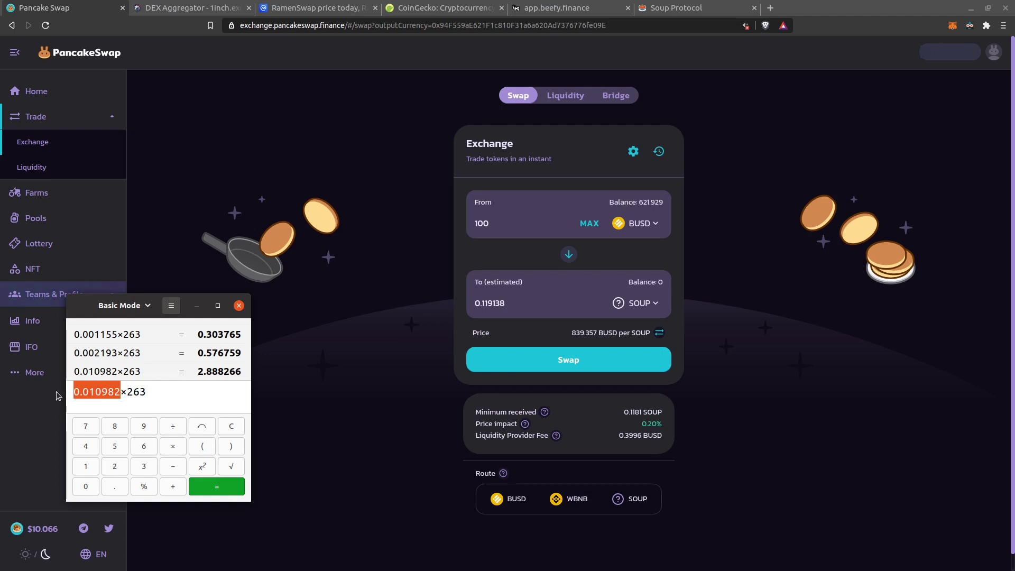
text(0.002064)
key(Return)
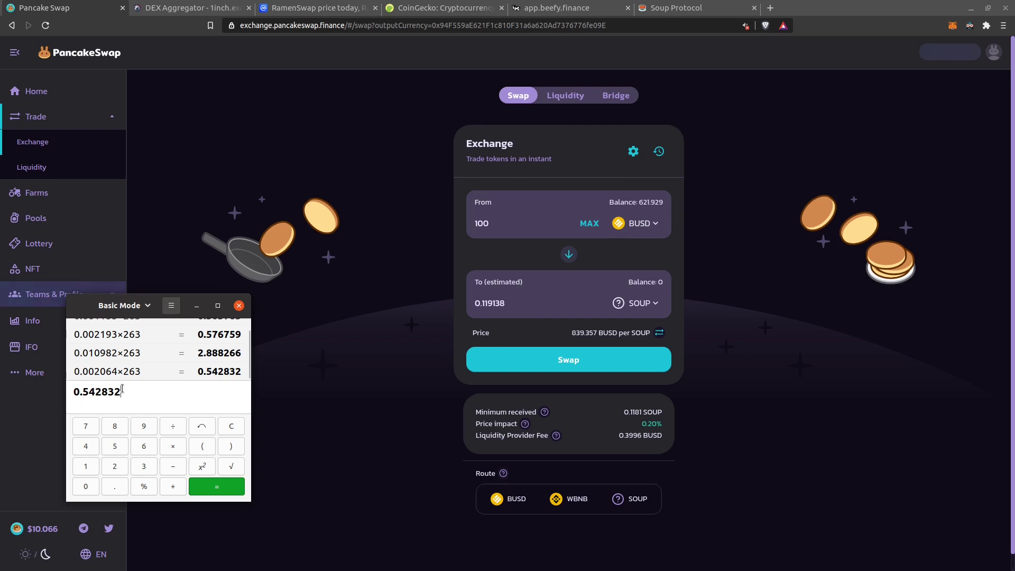
click(196, 306)
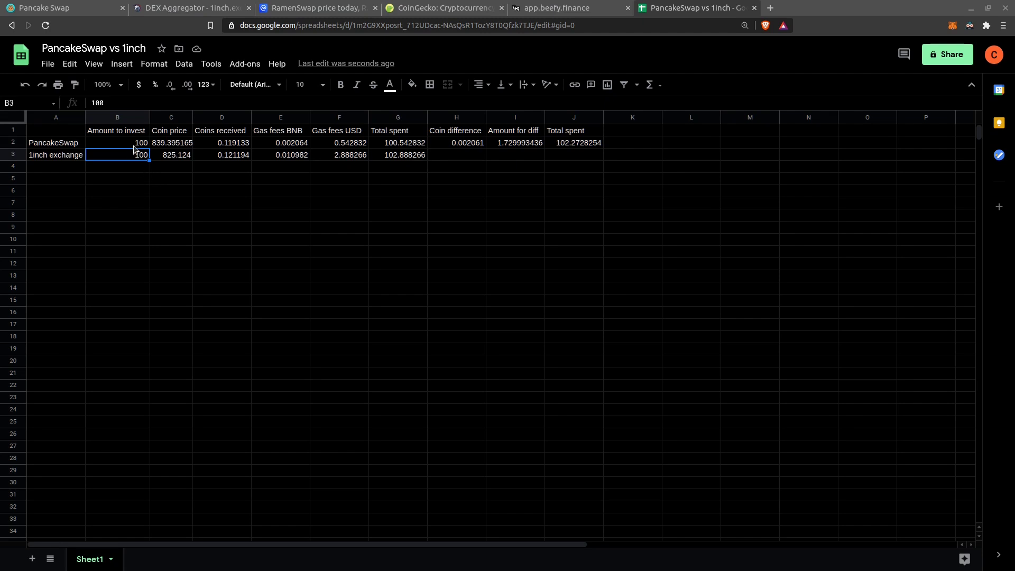
- In the PancakeSwap vs 1inch spreadsheet, review the coin price, coins received, gas fees in BNB and USD, and total spent formula
click(166, 159)
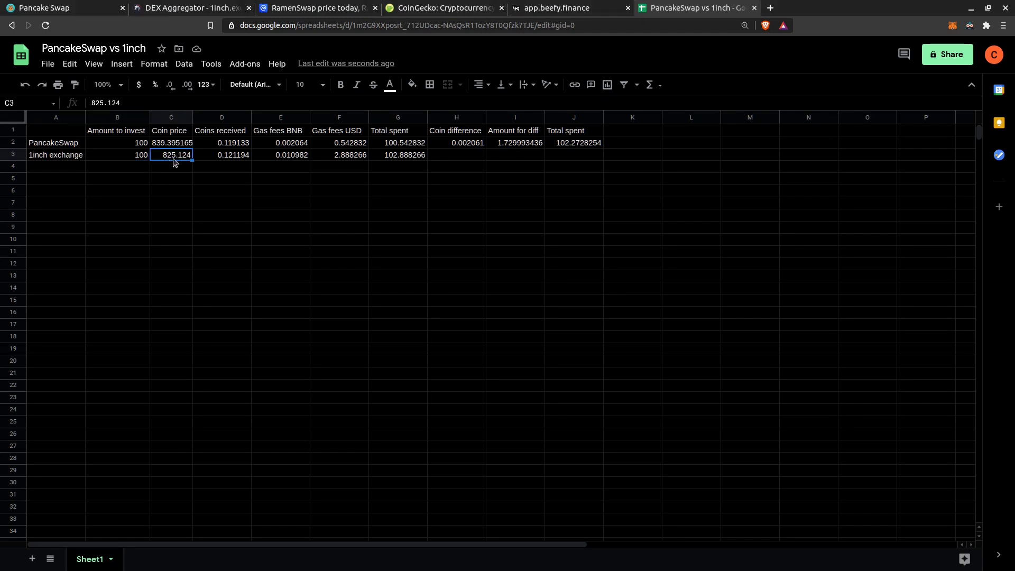
click(233, 144)
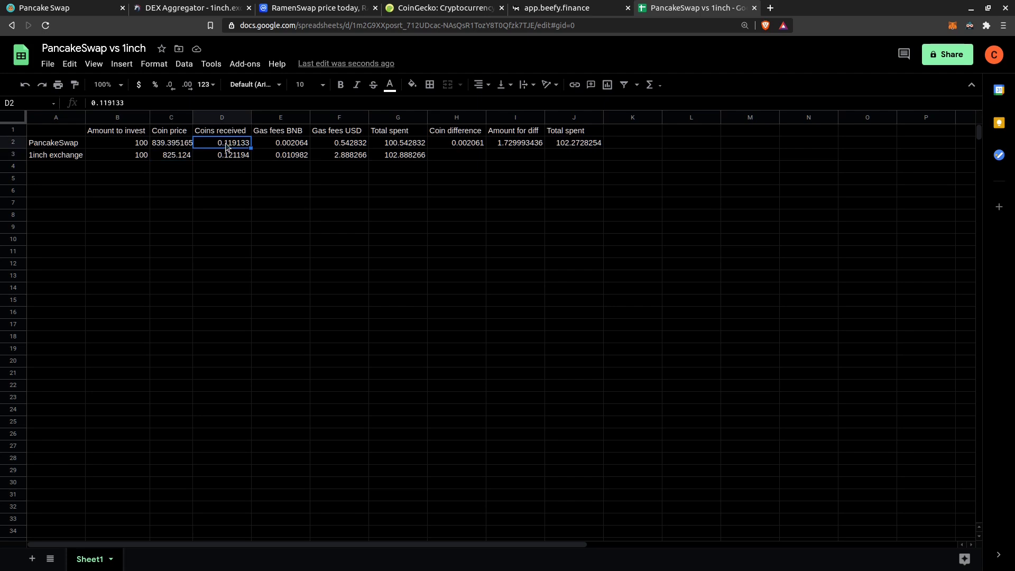
click(279, 146)
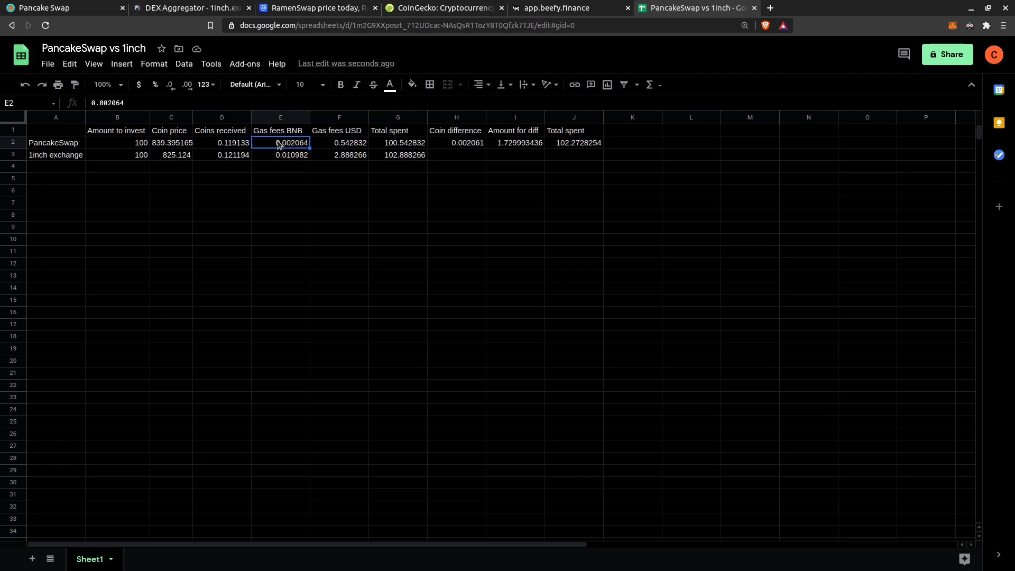
click(337, 146)
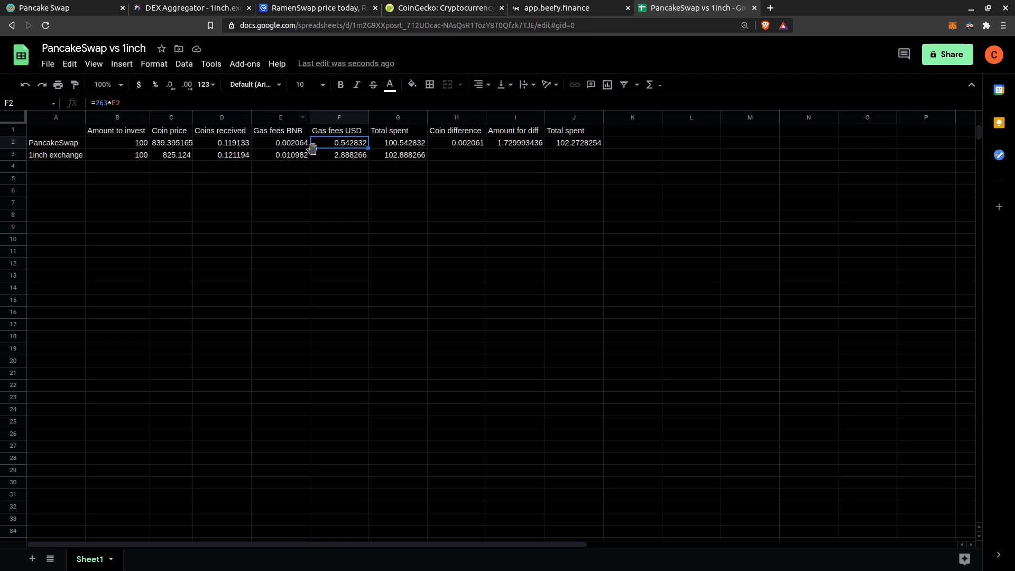
click(290, 146)
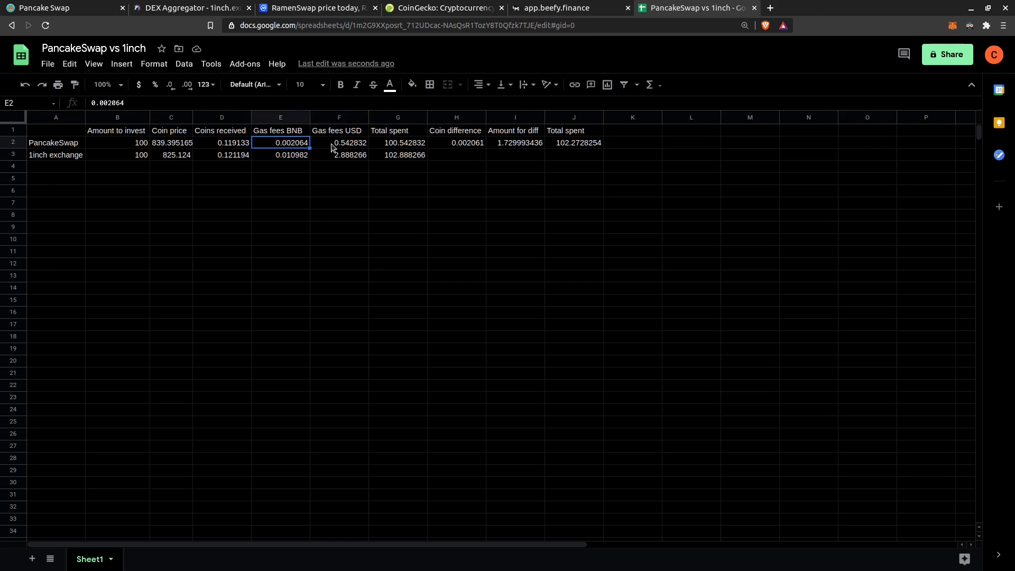
click(400, 147)
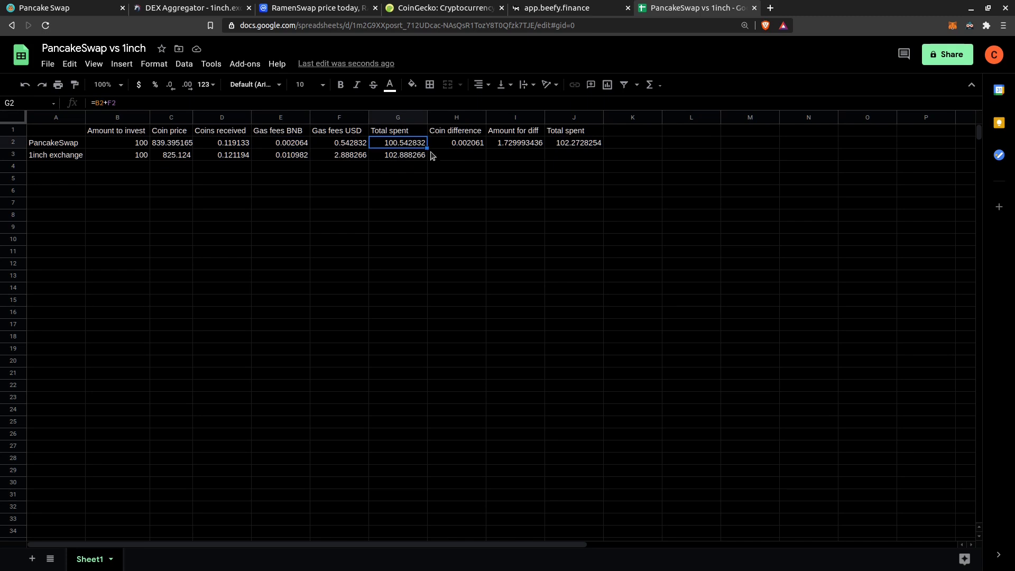
- Compare the coins received and total spent for 1inch with those for PancakeSwap in rows 2 and 3
click(228, 156)
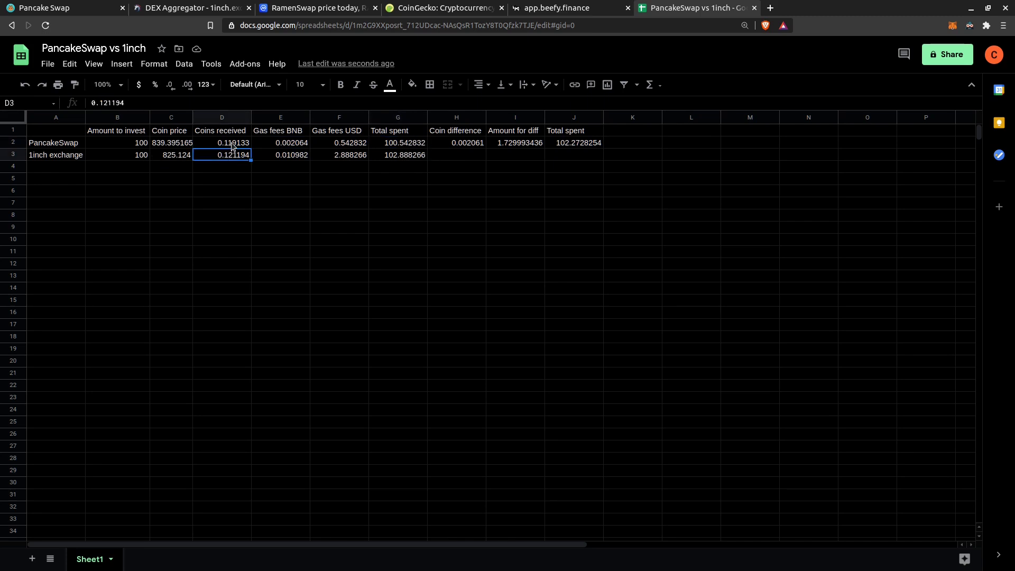
click(399, 157)
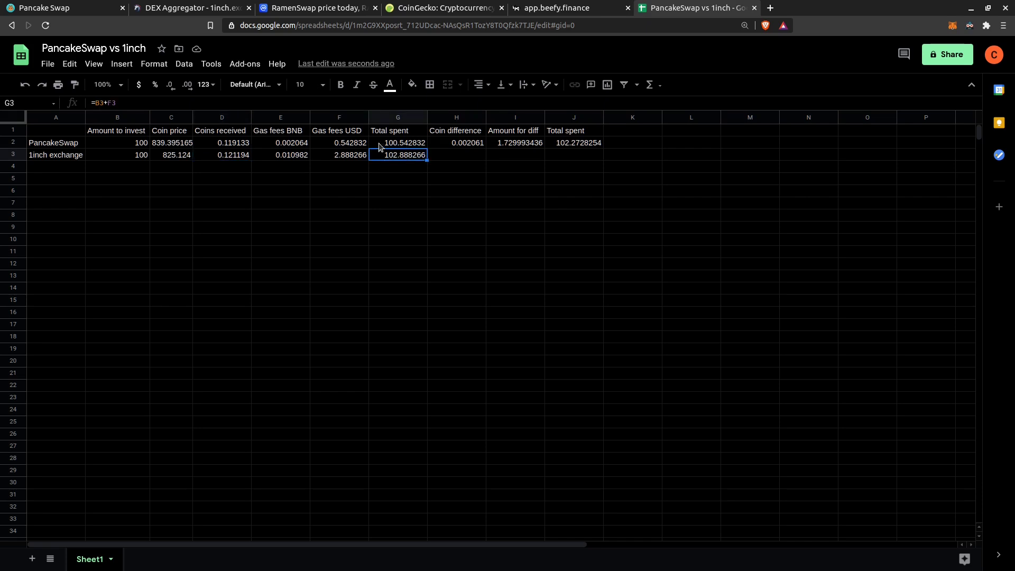
click(231, 146)
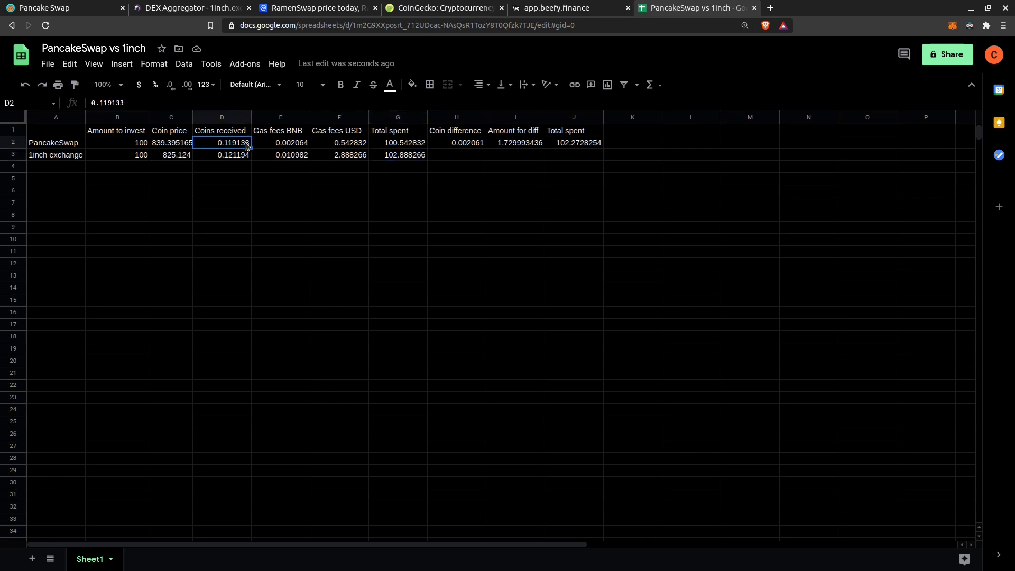
click(230, 159)
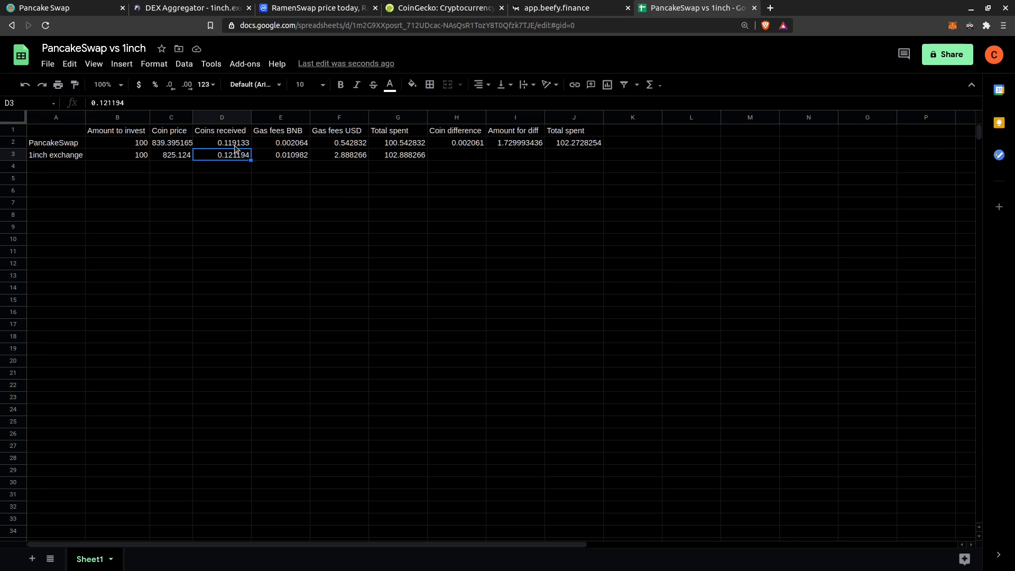
click(236, 147)
click(233, 158)
click(233, 147)
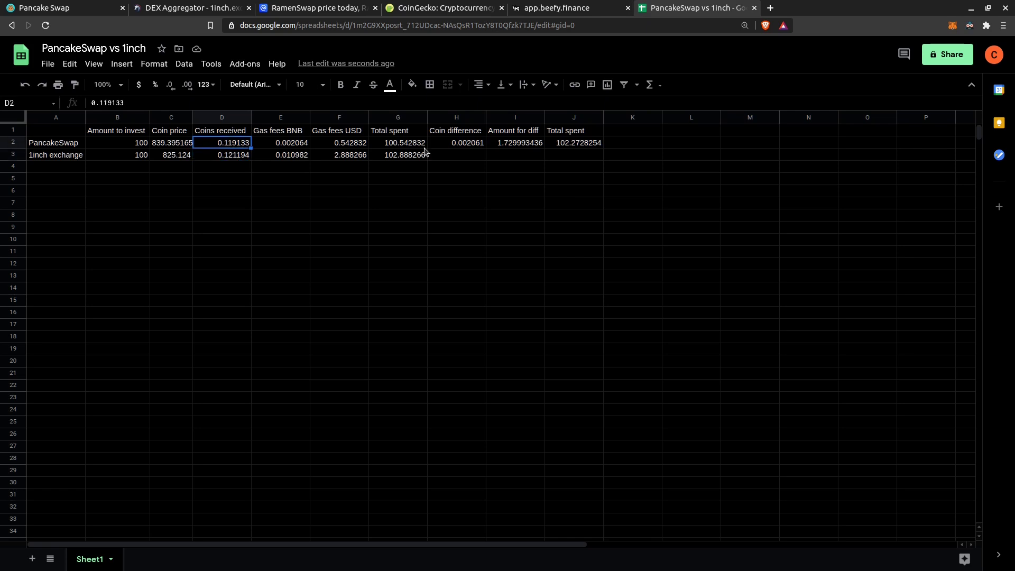
- Examine the Coin difference and Amount for diff formulas in the PancakeSwap row, leaving them unedited
click(451, 148)
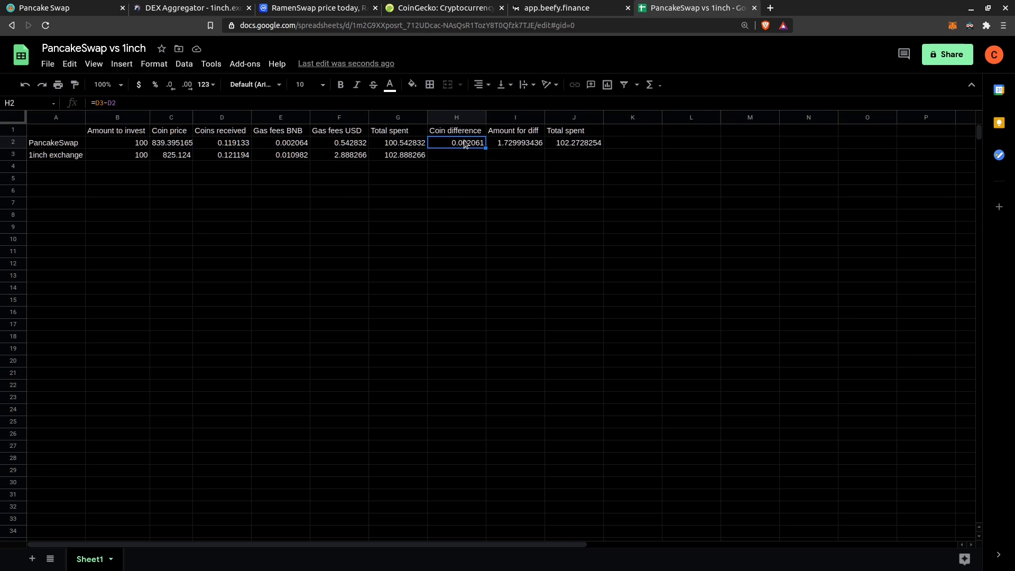
click(516, 145)
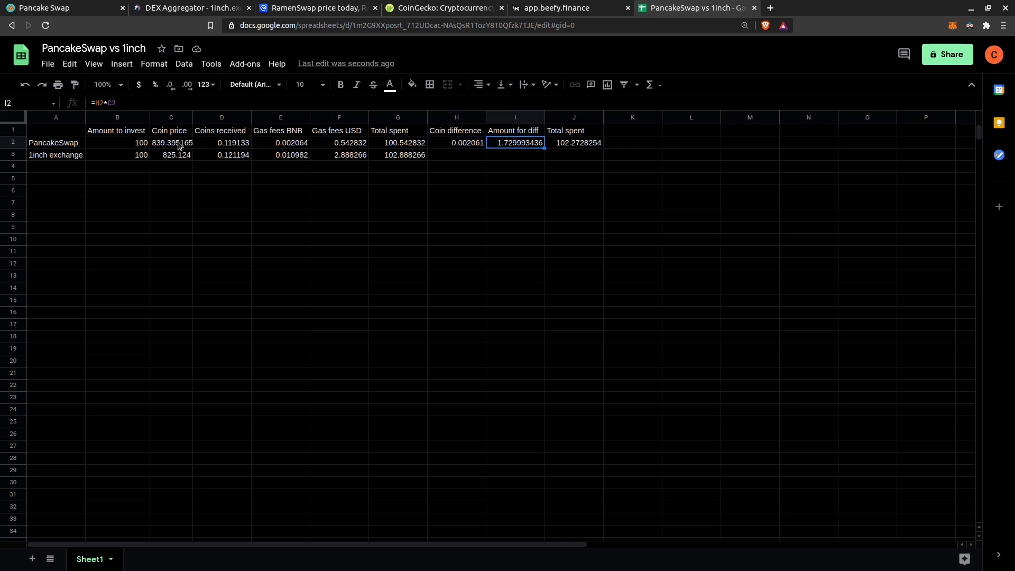
double_click(514, 145)
key(Escape)
click(616, 144)
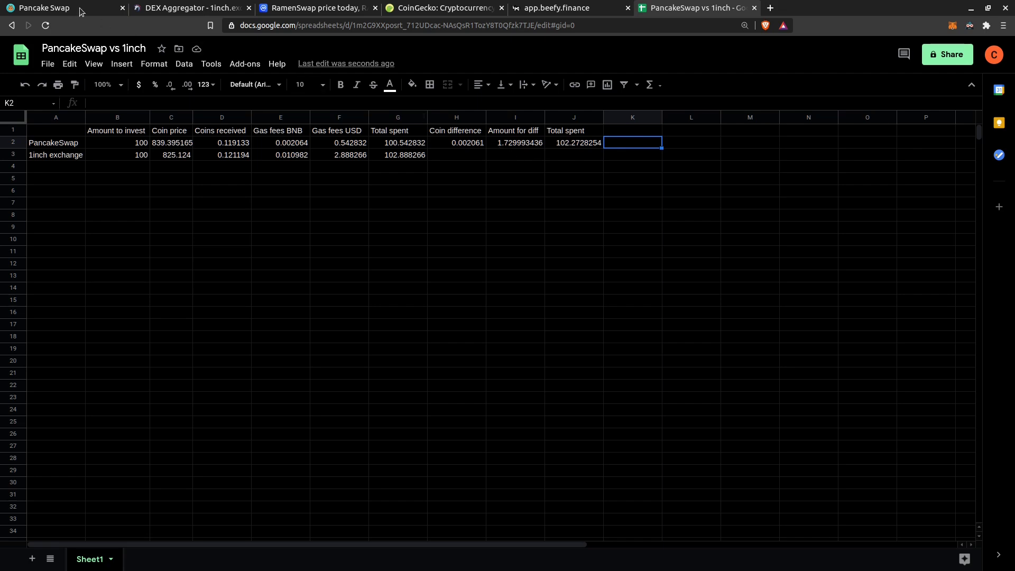
- Switch to the 1inch page and set the BUSD amount to pay for SOUP to 500
click(183, 8)
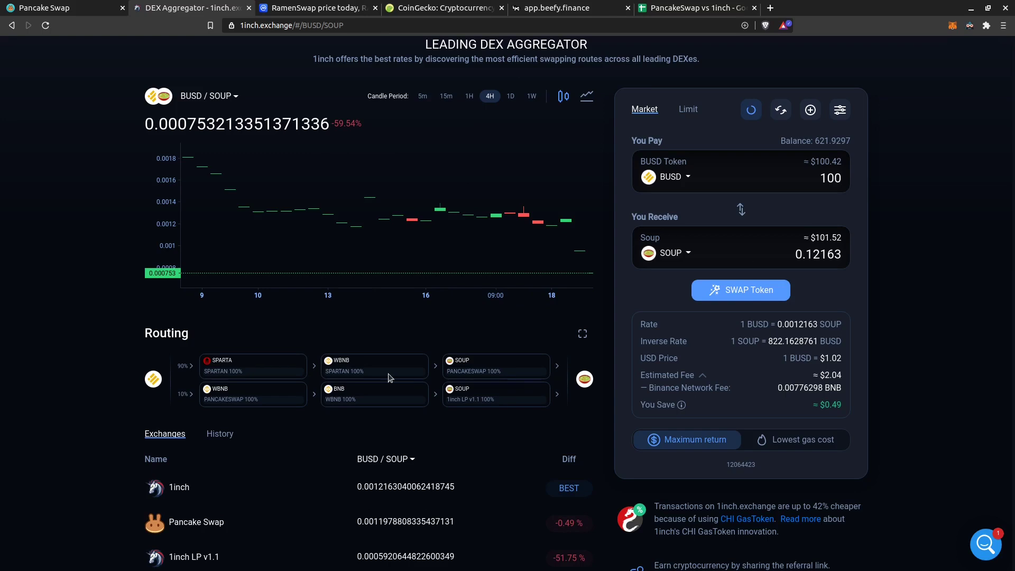
double_click(810, 173)
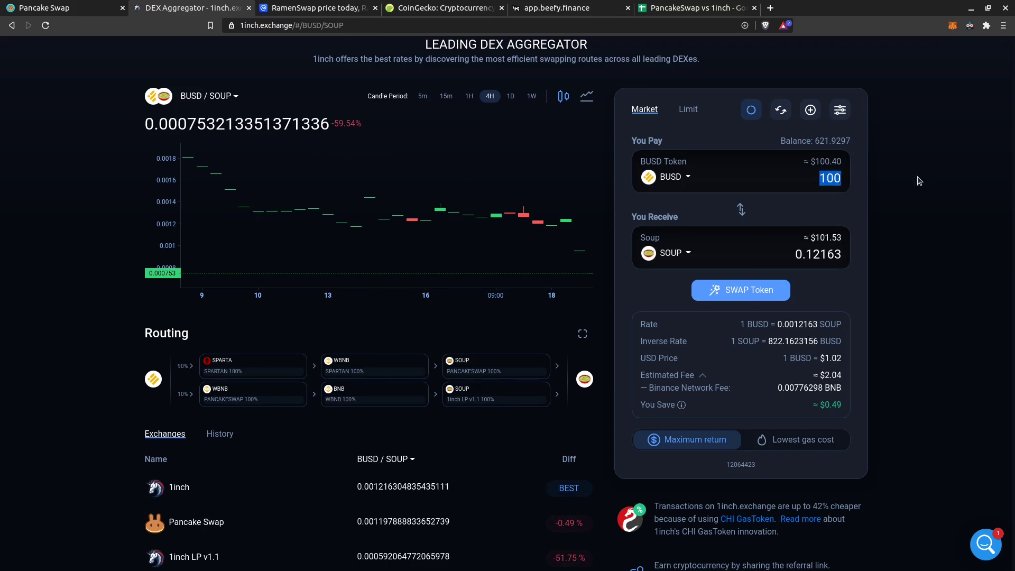
text(500)
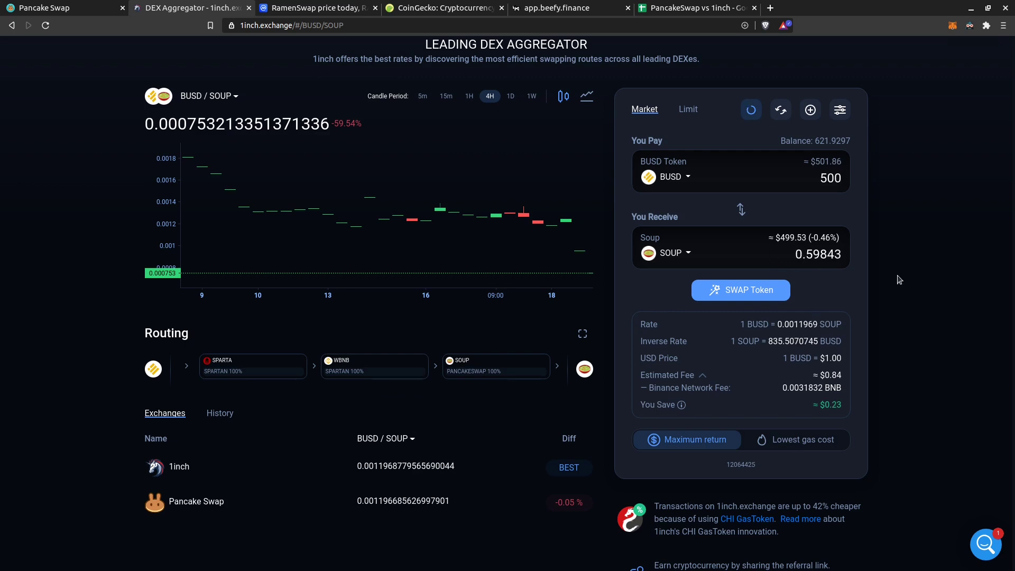
- Submit the 1inch swap of 500 BUSD to SOUP, check the total gas fee in MetaMask, and reject the transaction
click(744, 294)
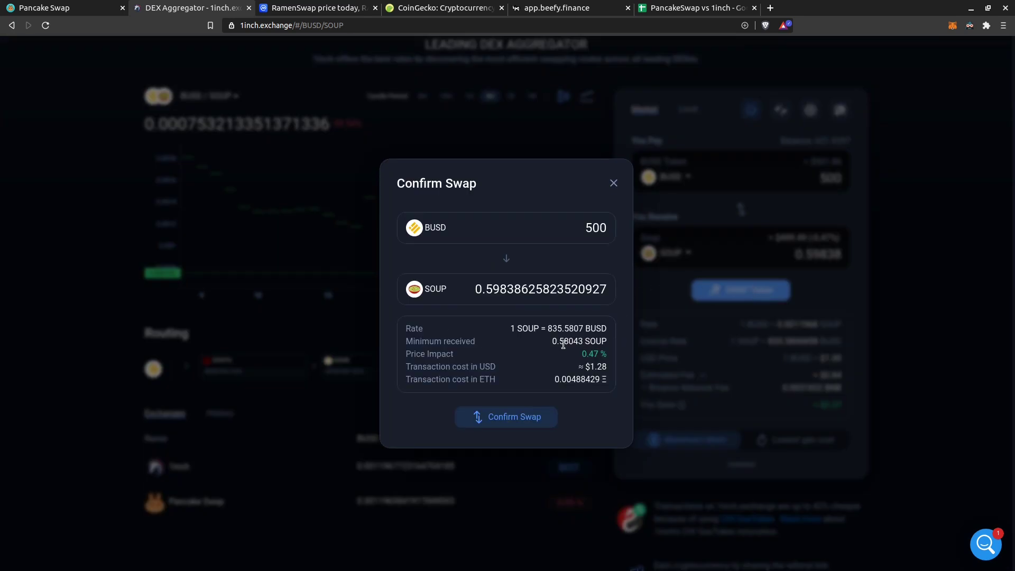
click(512, 418)
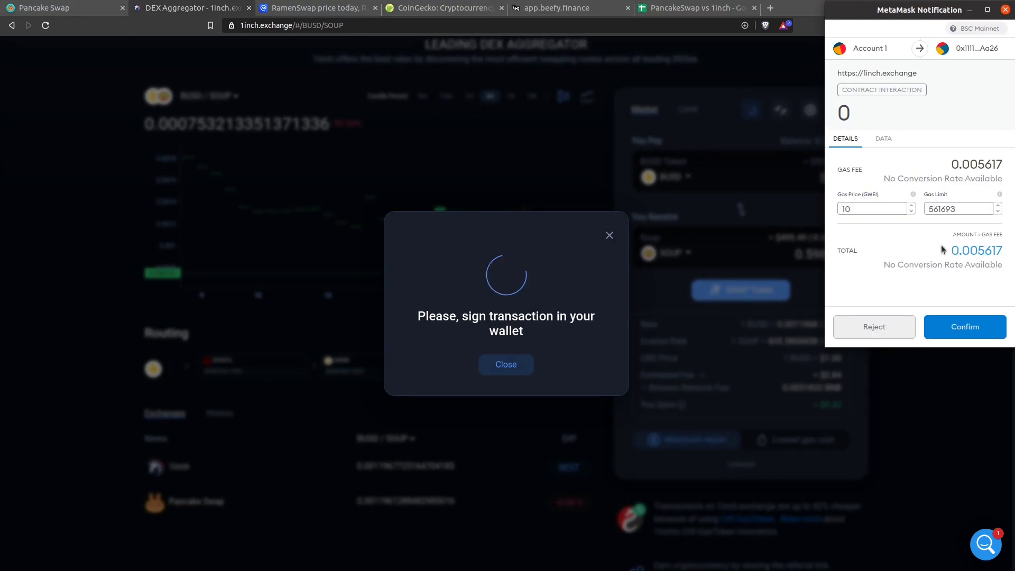
drag(954, 248, 1011, 257)
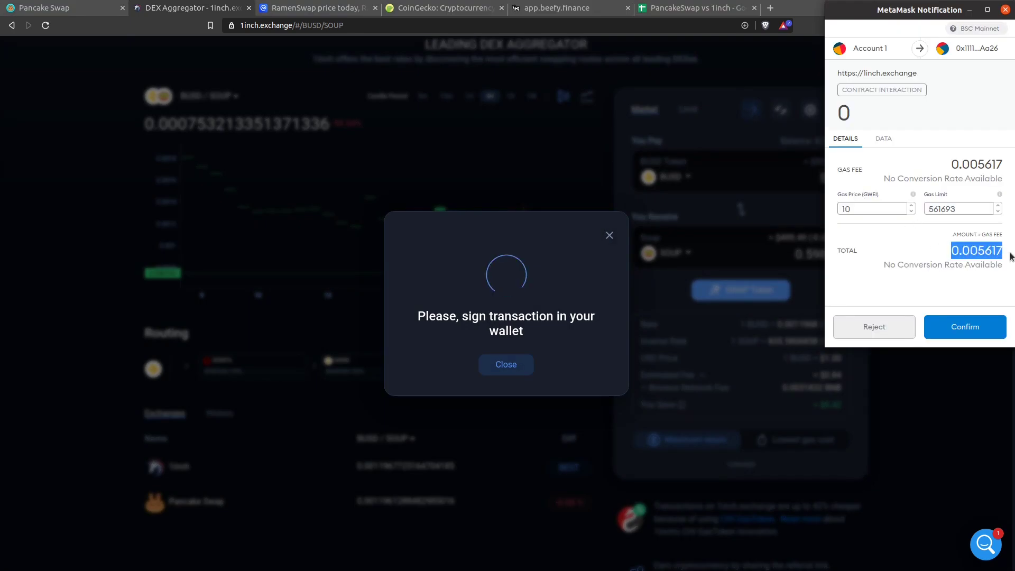
click(875, 326)
- Switch to PancakeSwap and set the BUSD amount being swapped for SOUP to 500
click(48, 8)
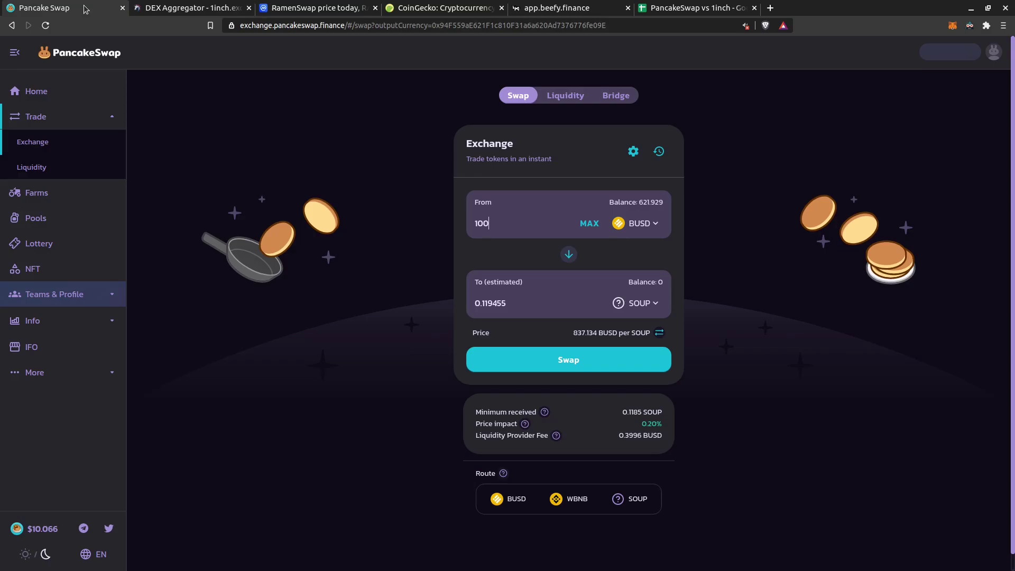
double_click(519, 227)
text(500)
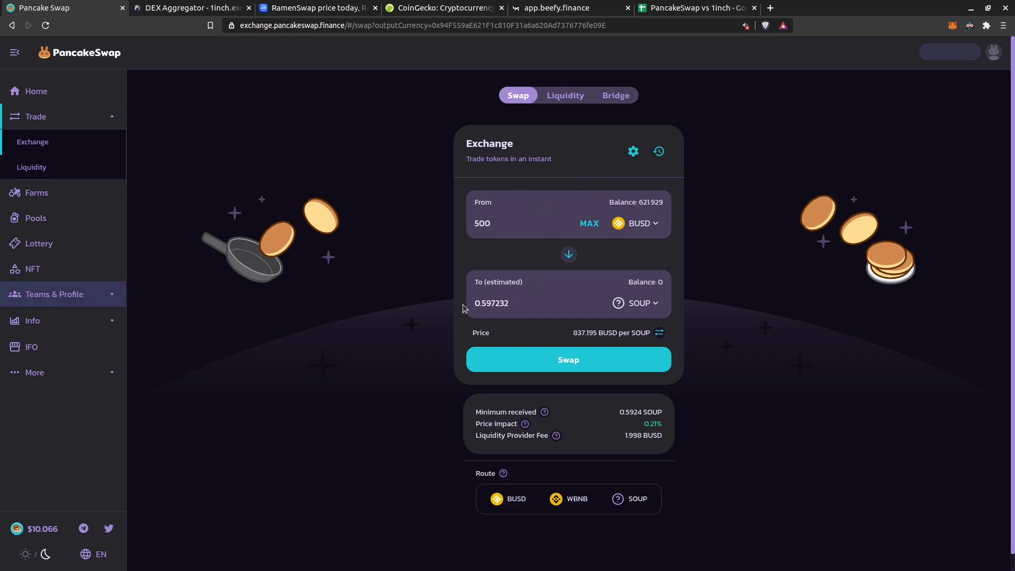
- Submit the PancakeSwap swap of 500 BUSD to SOUP, check the total gas fee in MetaMask, reject the transaction and dismiss the error
click(586, 360)
click(600, 337)
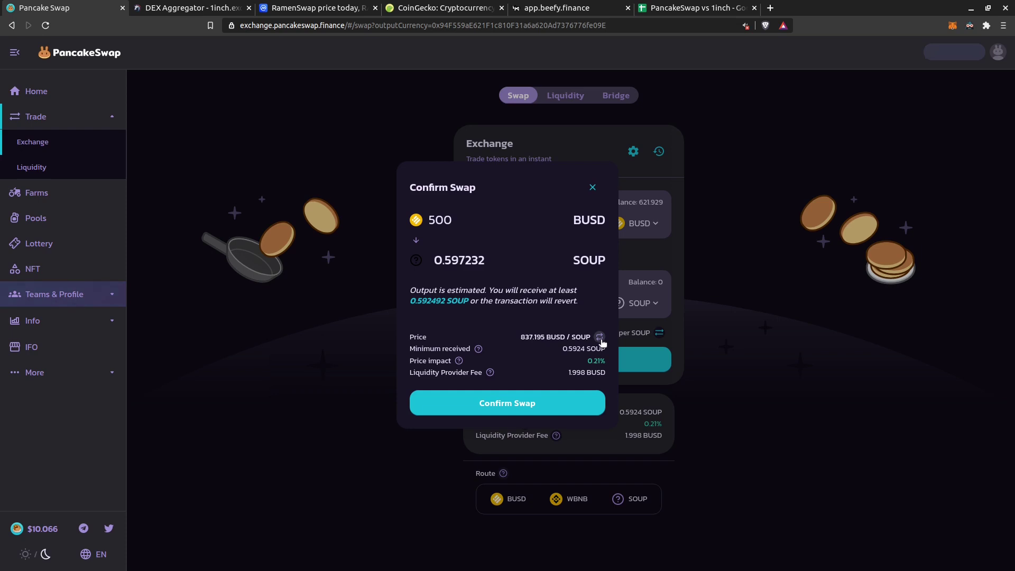
click(507, 405)
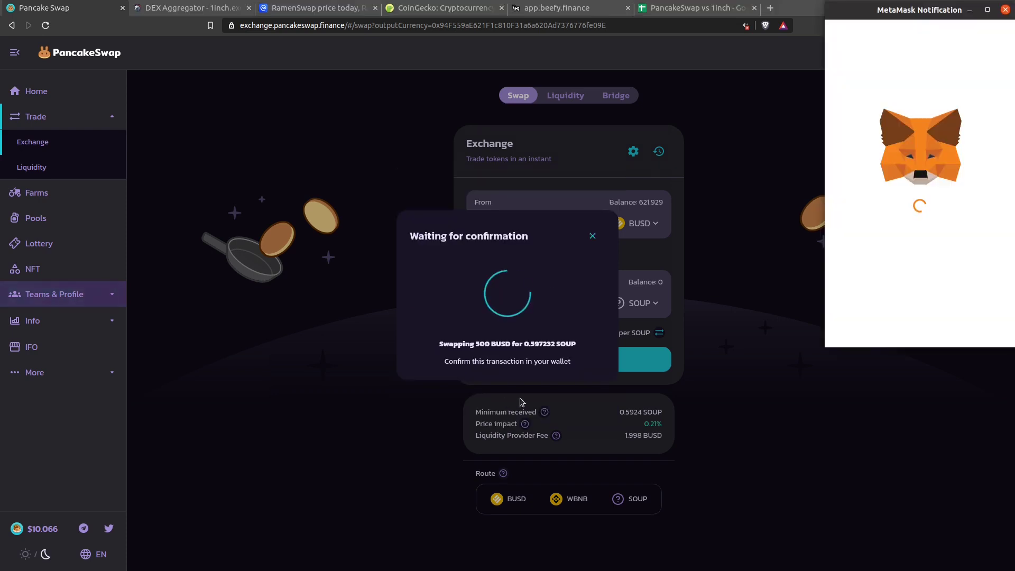
drag(948, 250, 1004, 251)
click(888, 326)
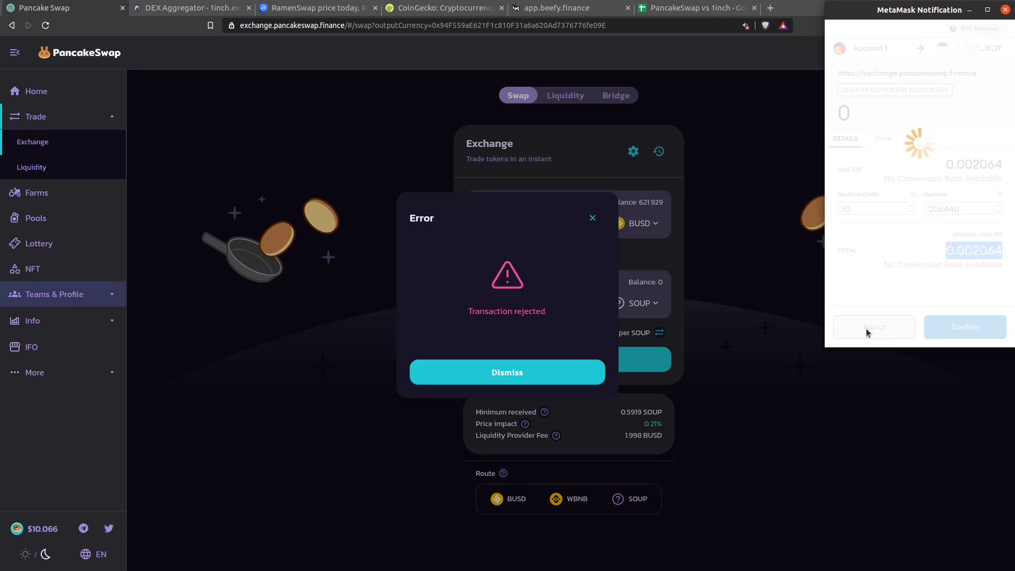
click(563, 371)
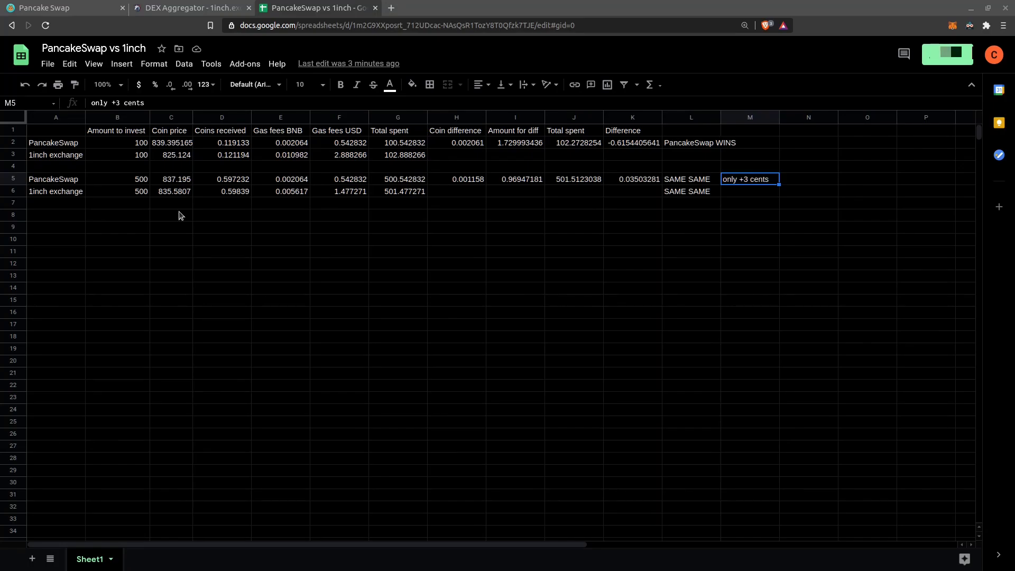
- In the 500 BUSD rows of the comparison sheet, examine the coin price, coins received, gas fees in USD and Amount for diff
click(176, 183)
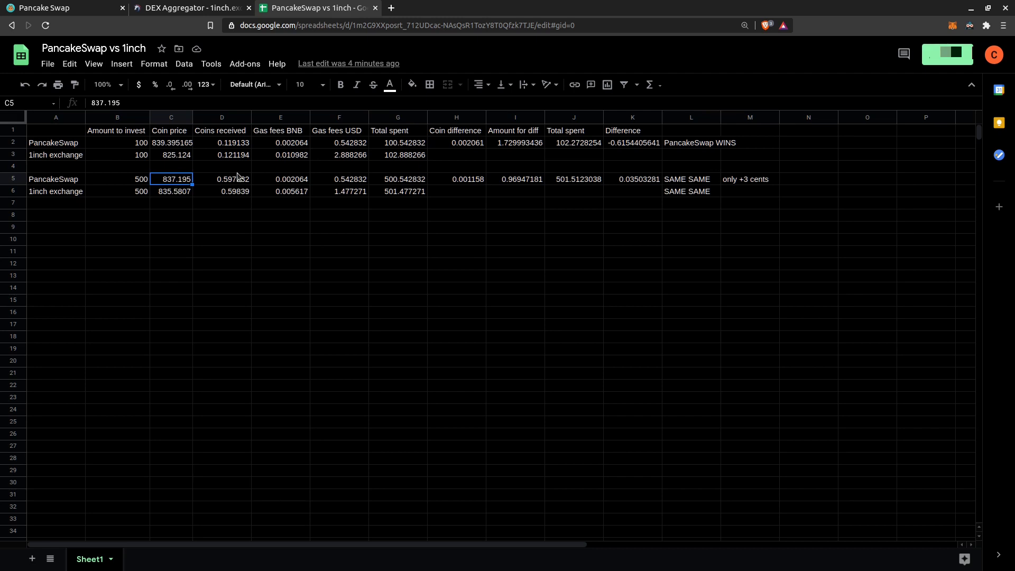
click(236, 197)
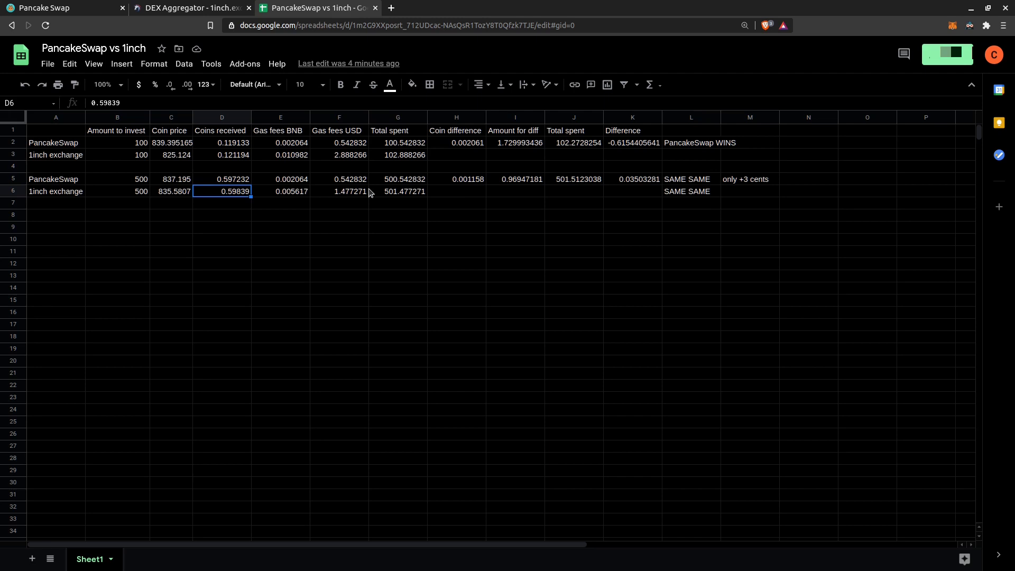
click(347, 195)
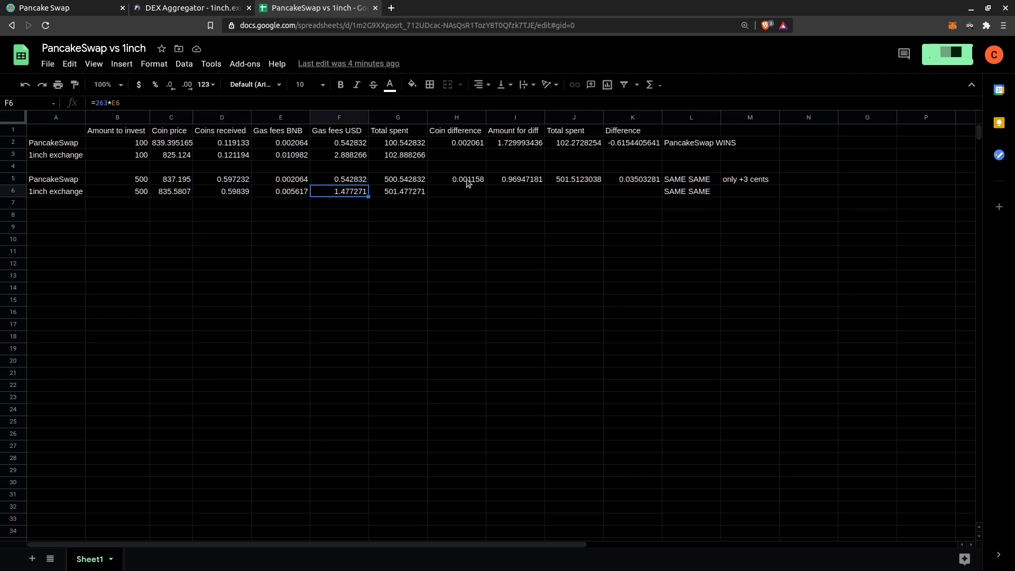
click(510, 183)
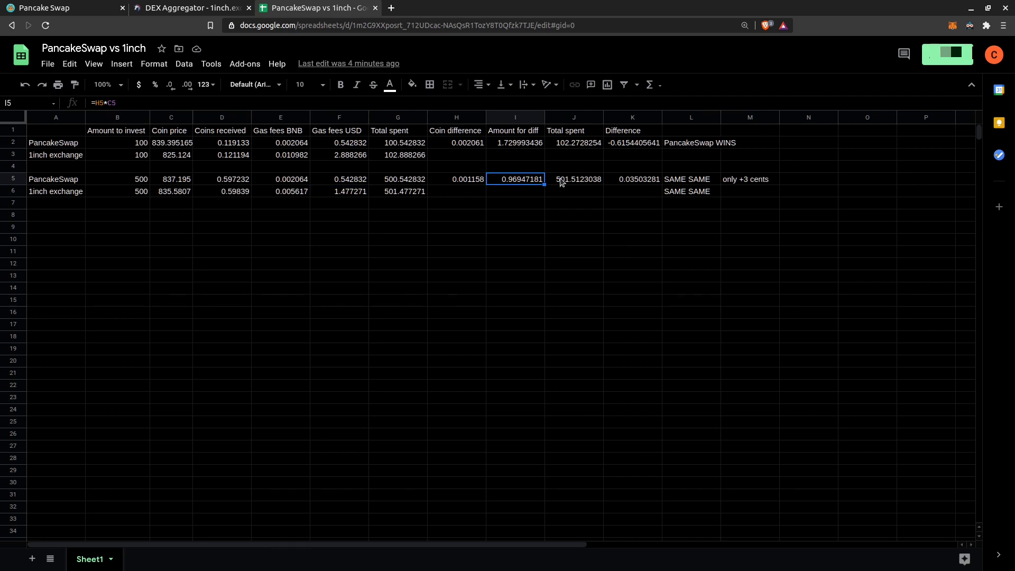
- Compare the Total spent formulas of PancakeSwap and 1inch for 500 BUSD, and review the Difference formula and the verdict cells
click(392, 182)
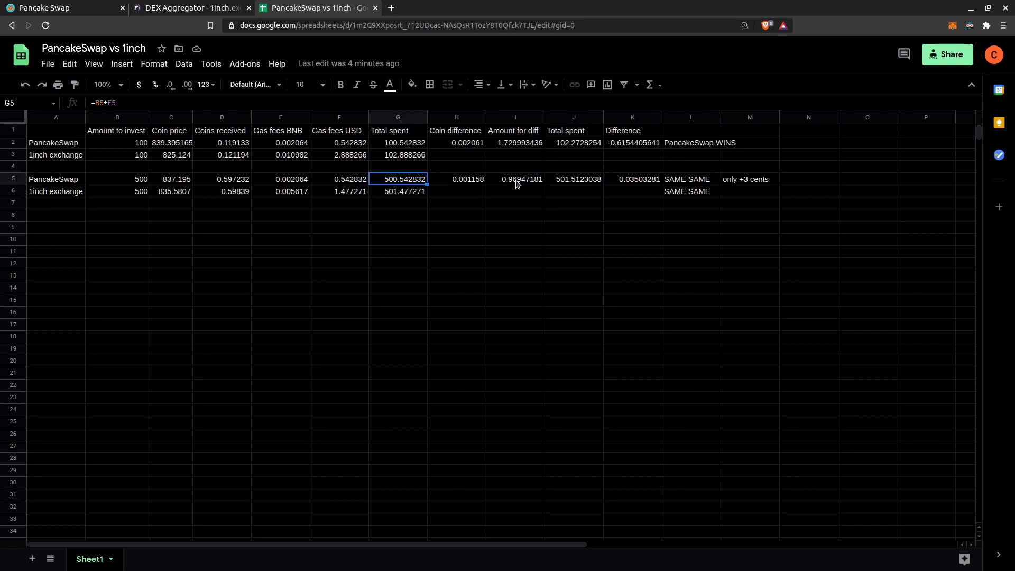
click(566, 182)
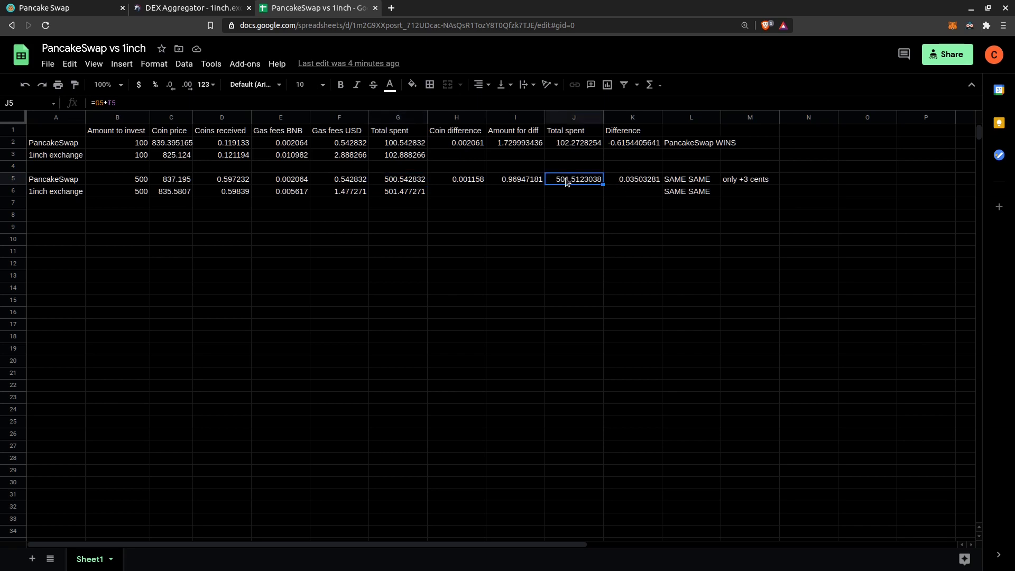
click(399, 197)
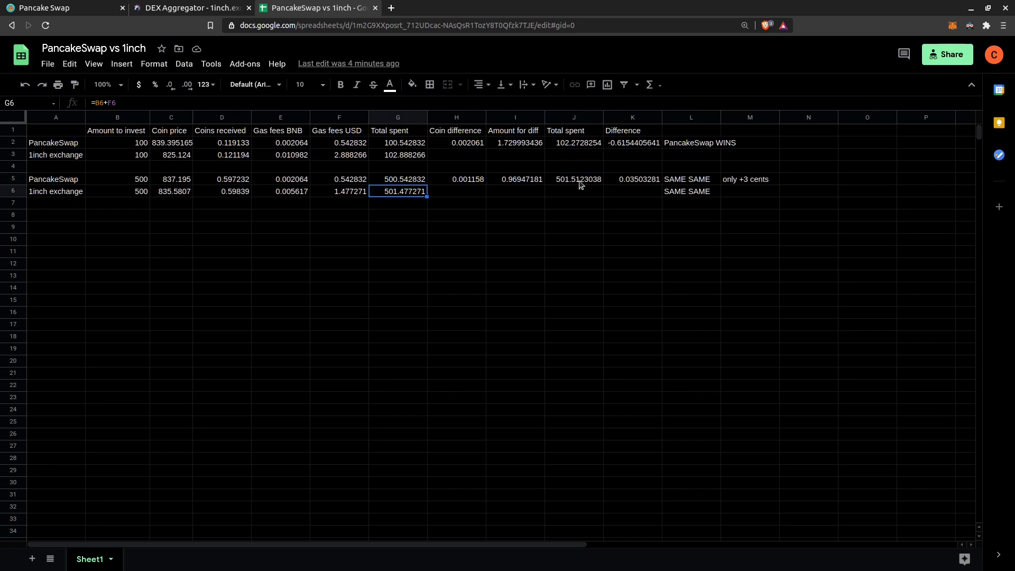
click(635, 182)
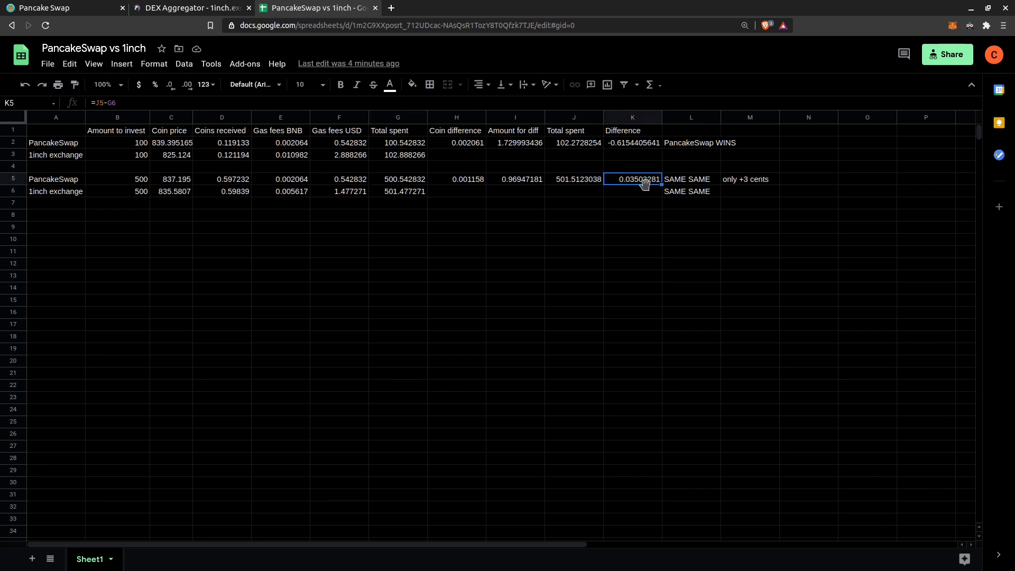
click(690, 184)
click(696, 195)
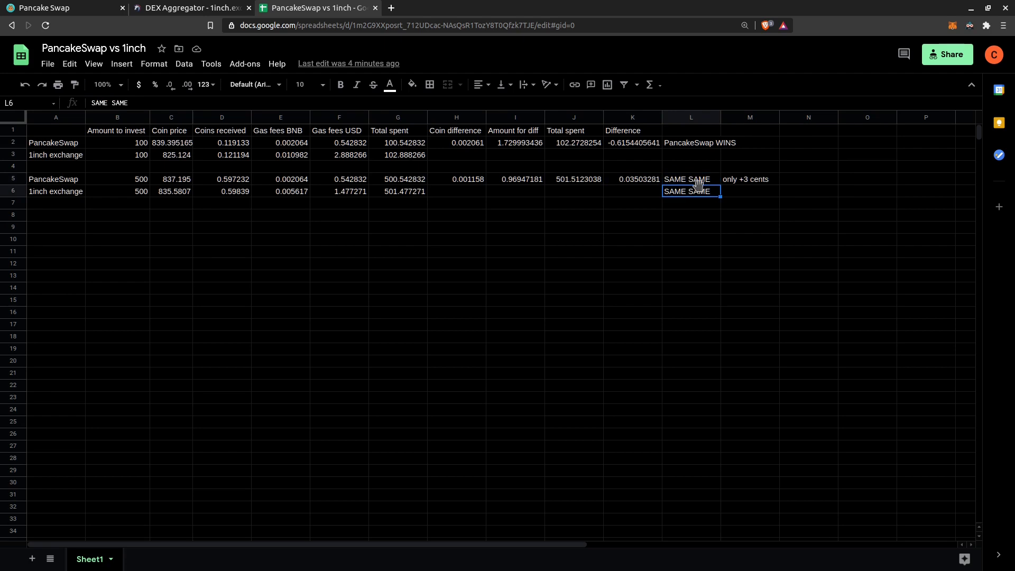
click(701, 205)
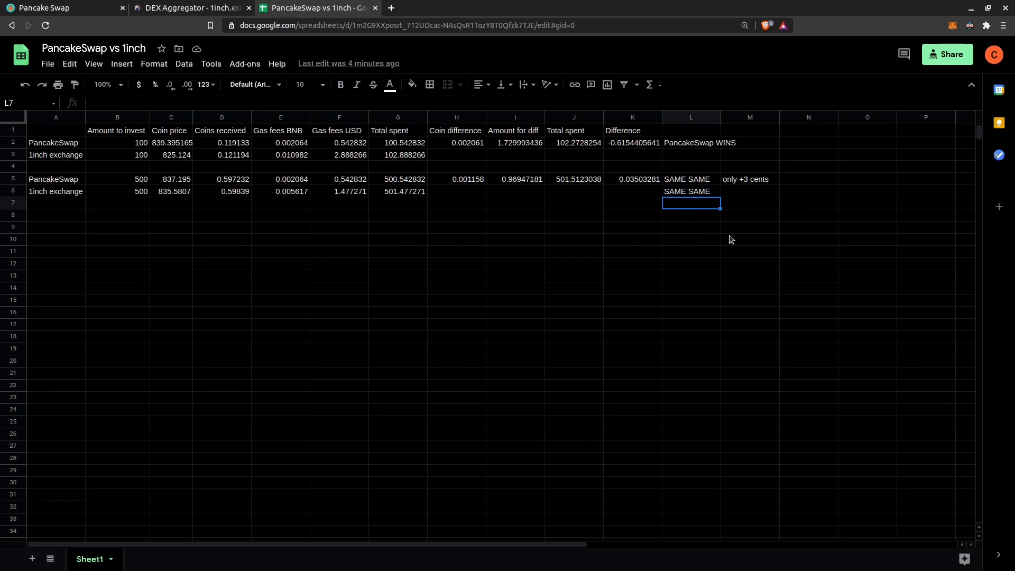
- Switch to the 1inch page and review its web address and the BUSD to SOUP swap quote
click(184, 11)
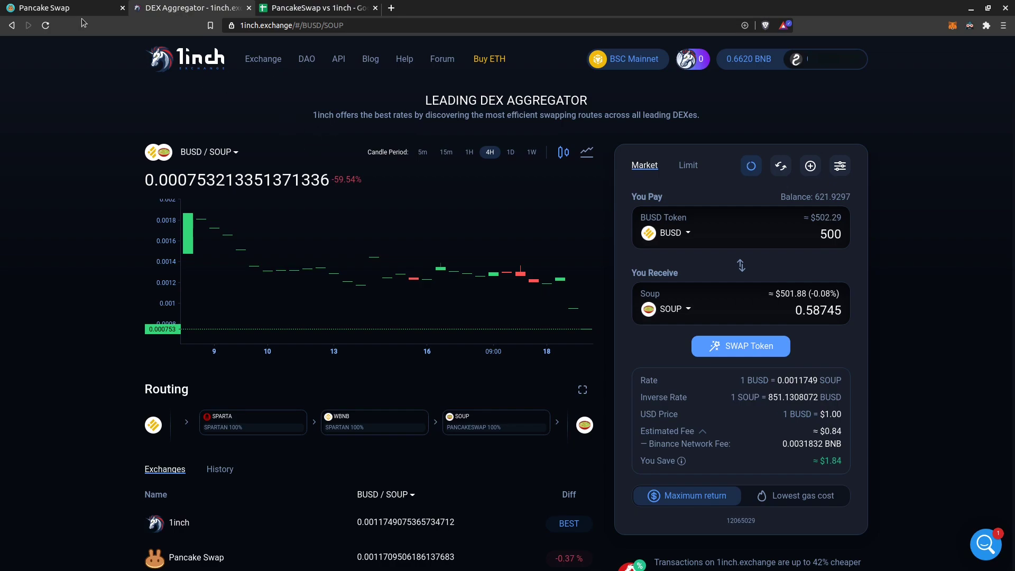
click(337, 24)
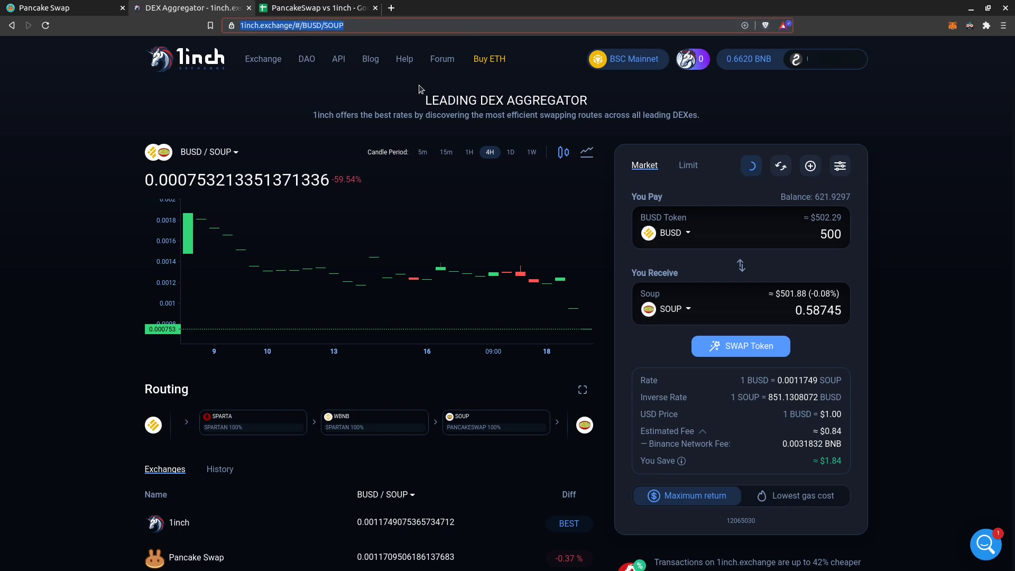
click(97, 101)
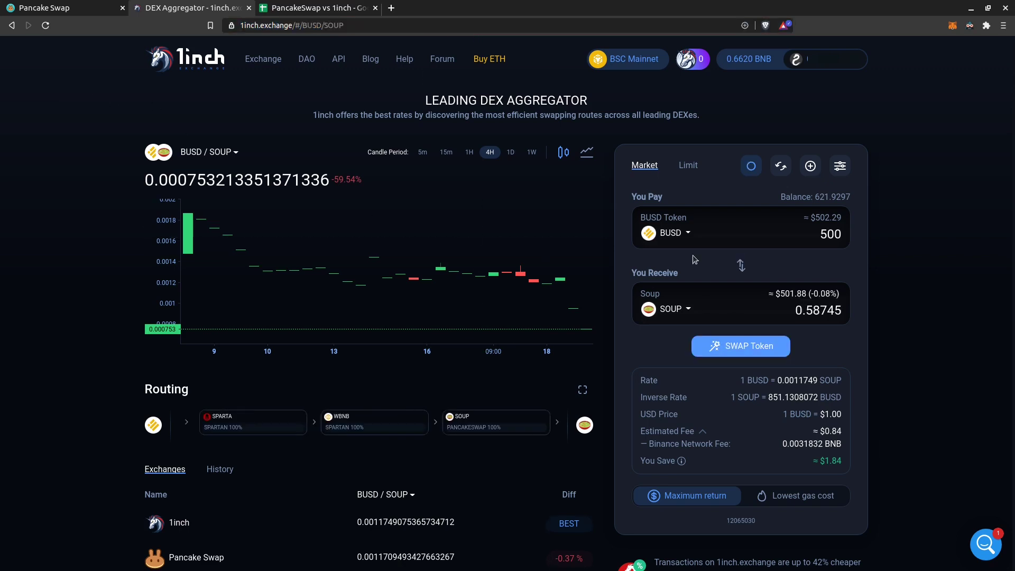